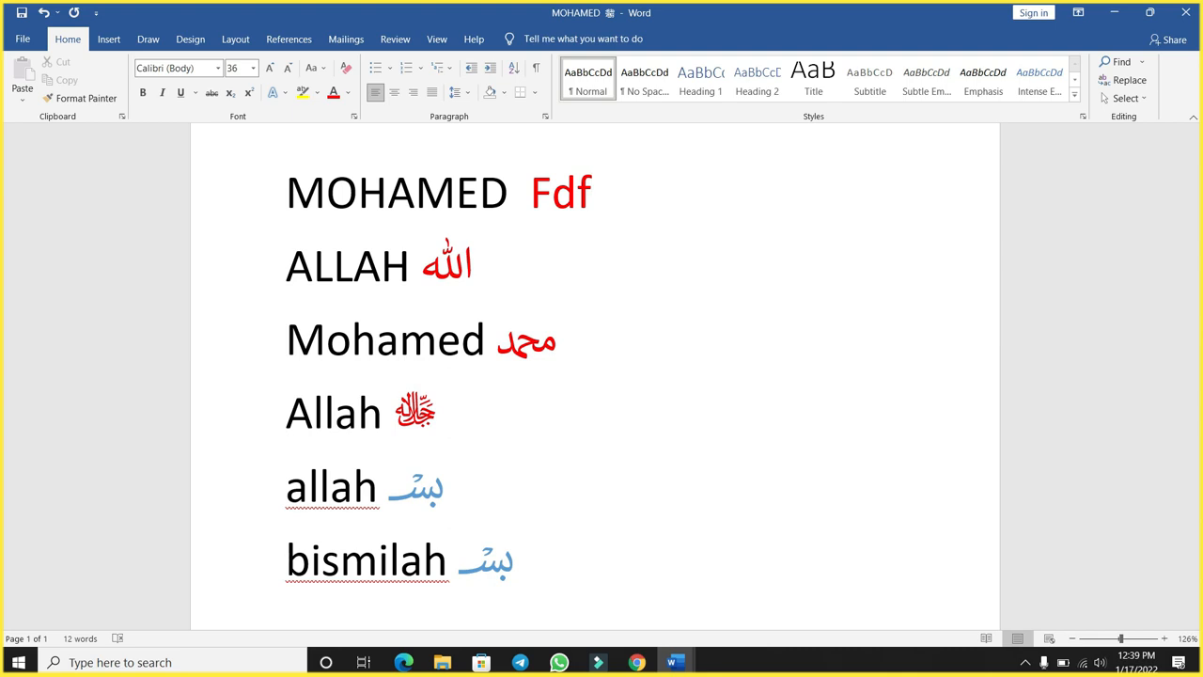
- Complete the red code on the first line as Fdfa and convert it to its Unicode symbol
type("a")
key("alt")
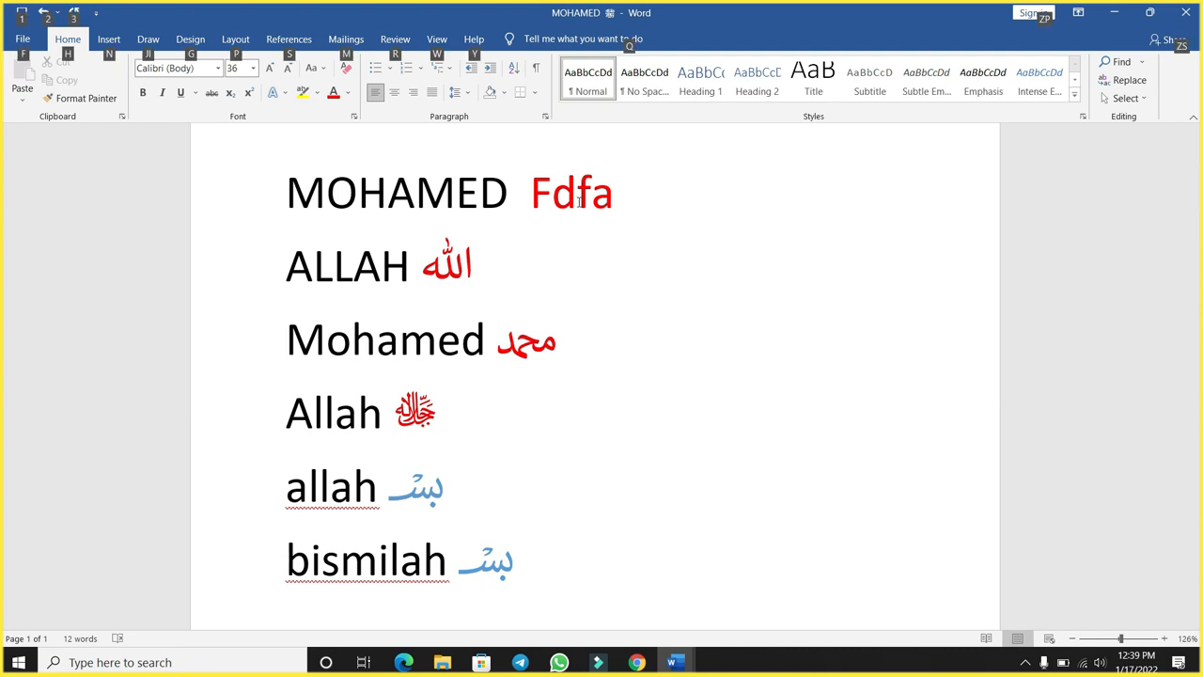
left_click(707, 209)
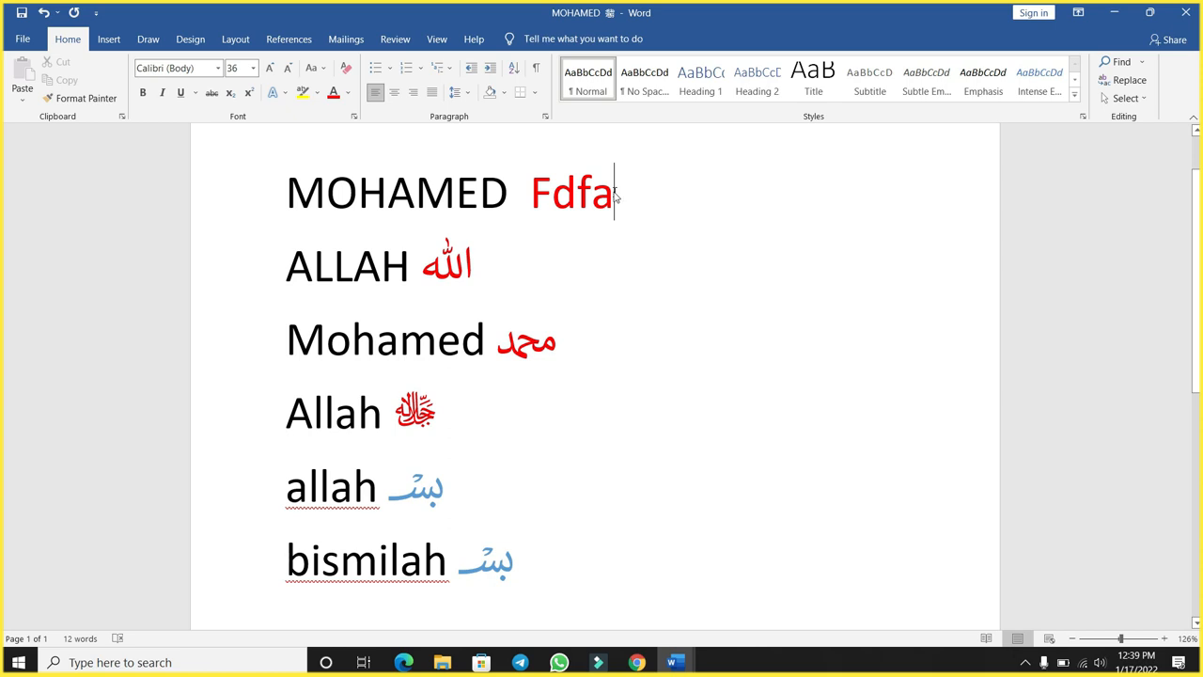
key("alt+x")
left_click_drag(592, 192, 545, 198)
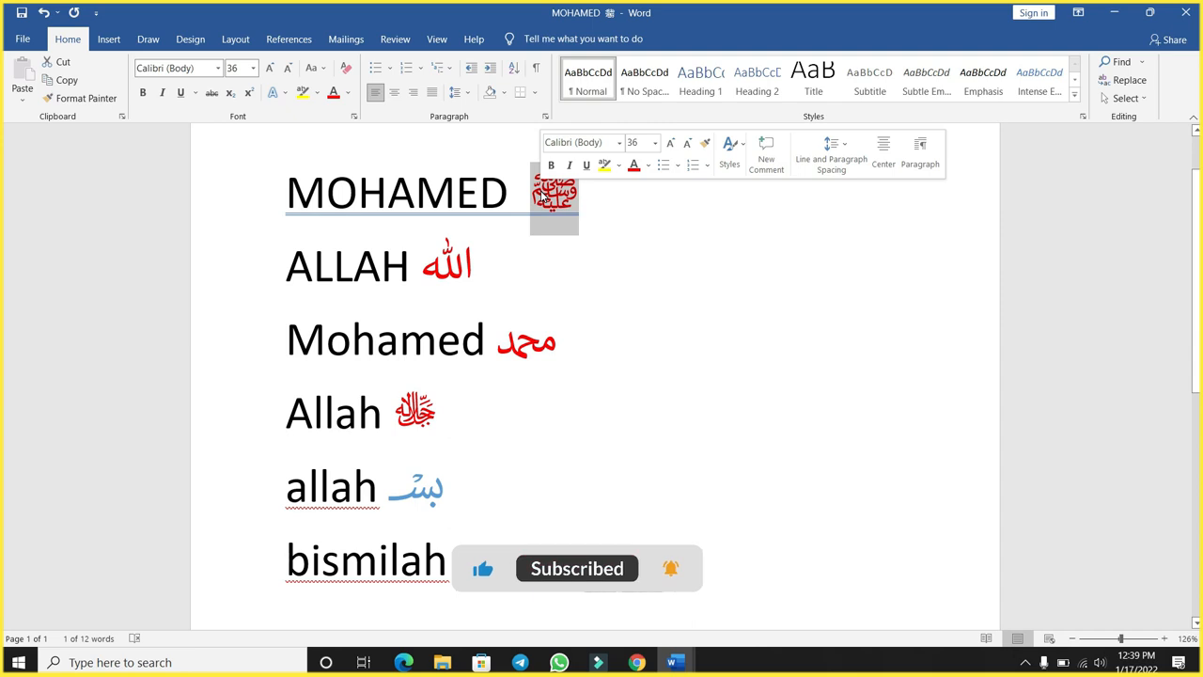
left_click(636, 213)
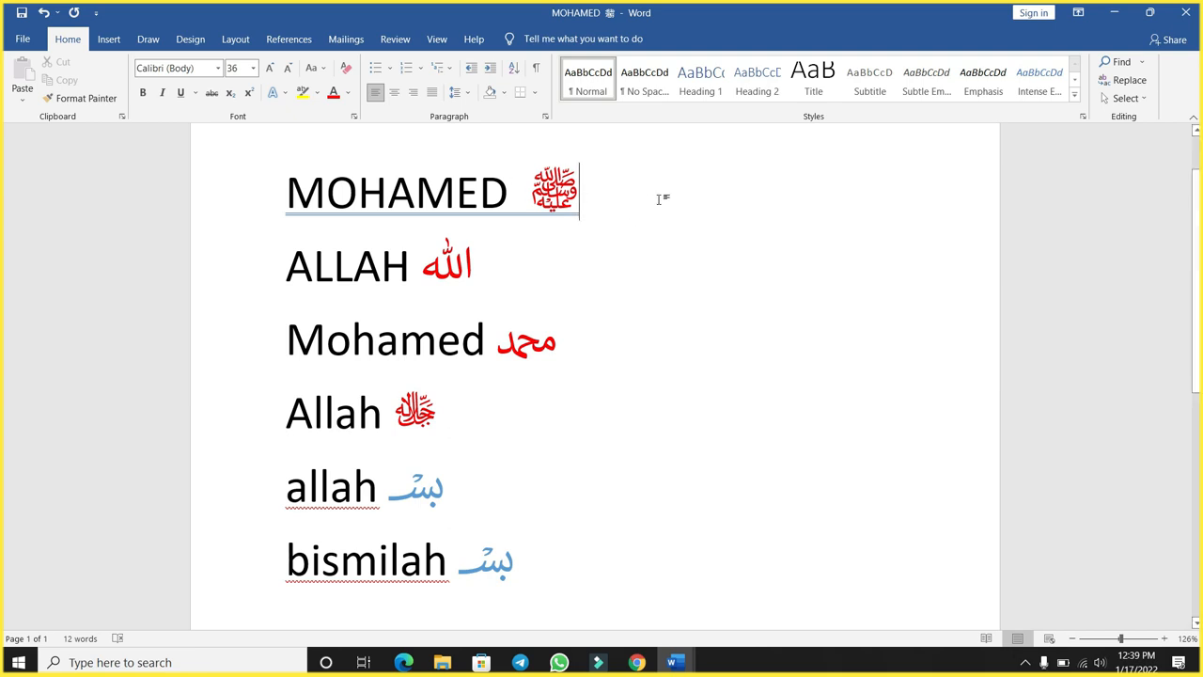
- Below the list, enter a sample name followed by the code fdfa, and convert the code to its Unicode symbol
scroll(650, 373, "down", 4)
scroll(650, 377, "down", 1)
left_click(352, 427)
type("faarax")
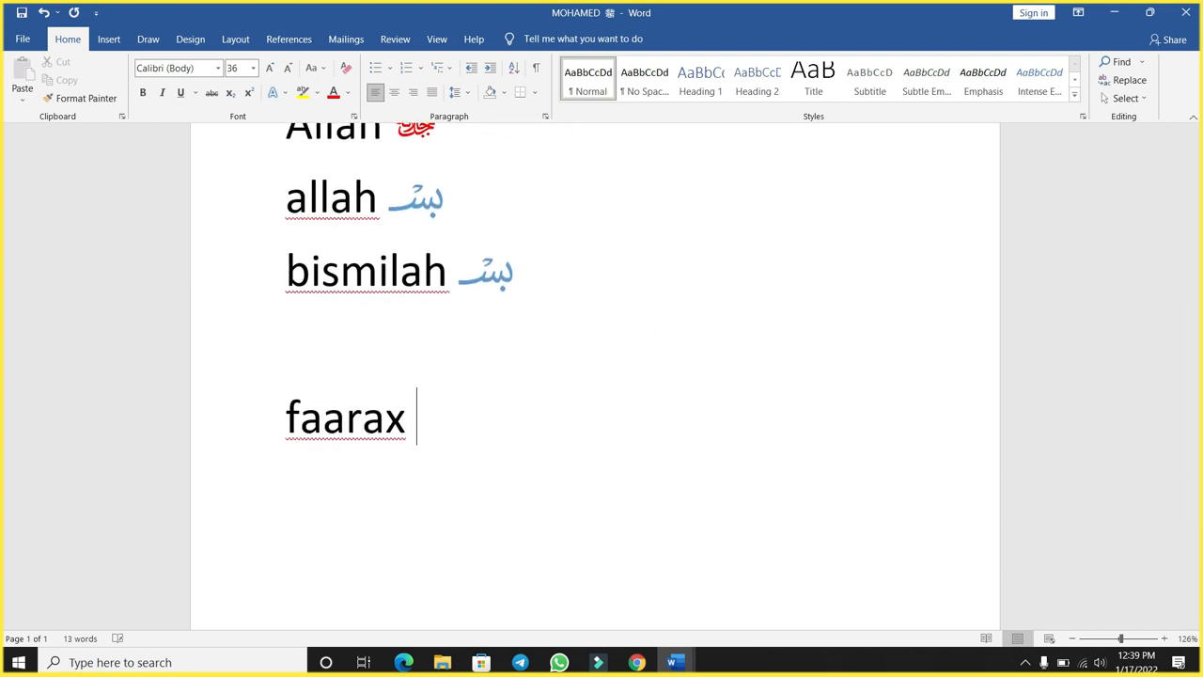
type(" fdf")
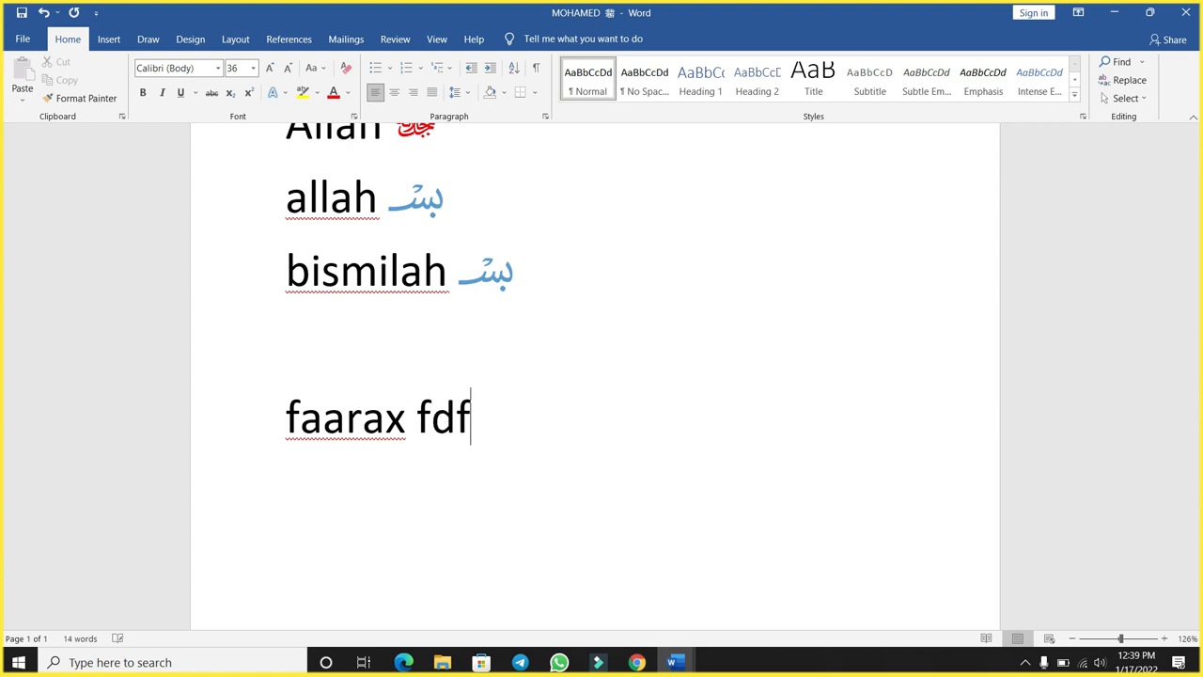
type("a")
key("alt+x")
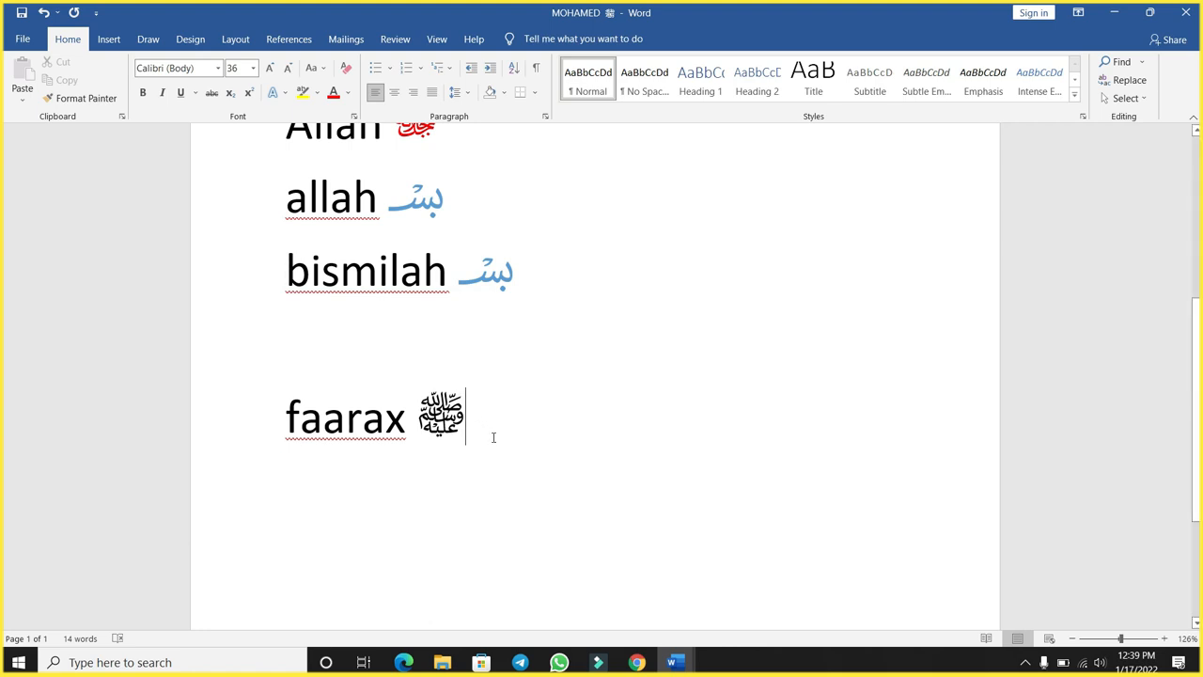
- Replace the red Arabic word after ALLAH on the second line with the code fdf2, converted to its Unicode symbol
scroll(503, 444, "up", 6)
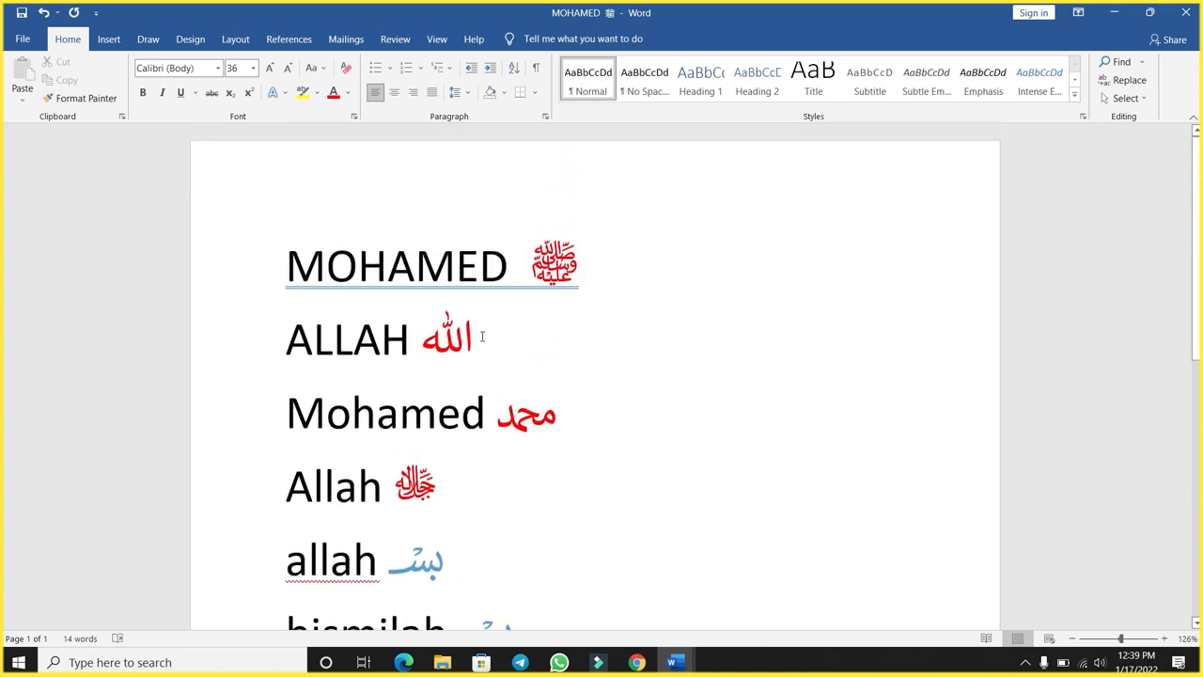
left_click_drag(421, 340, 511, 347)
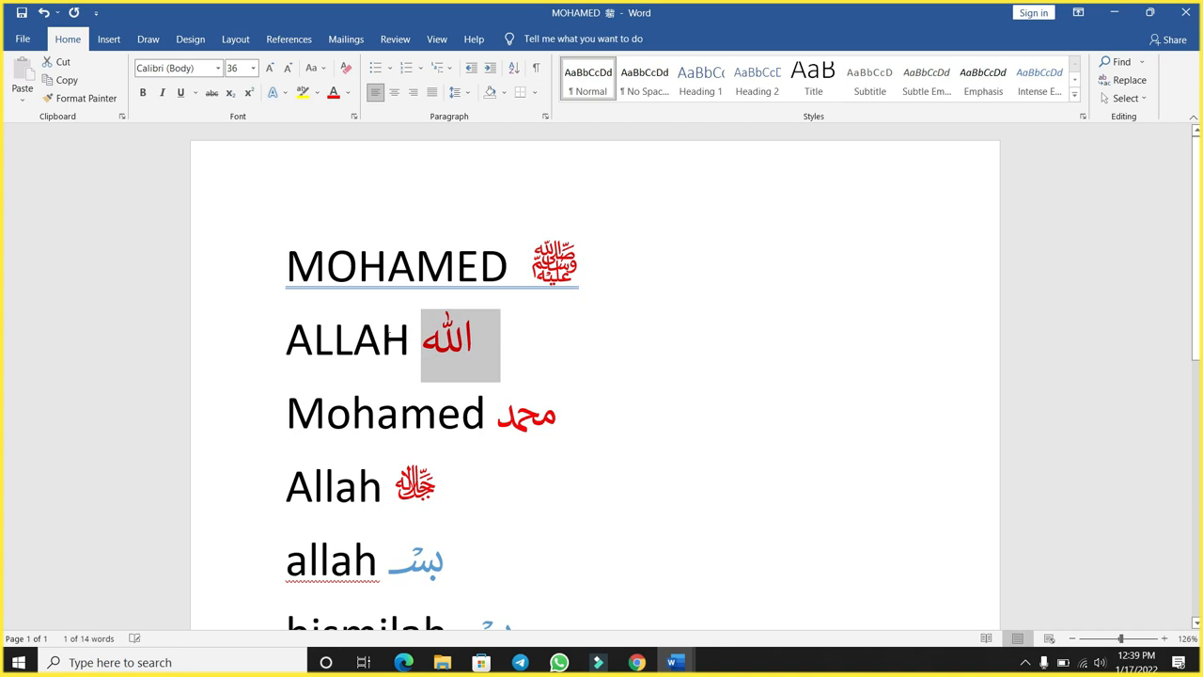
left_click(411, 349)
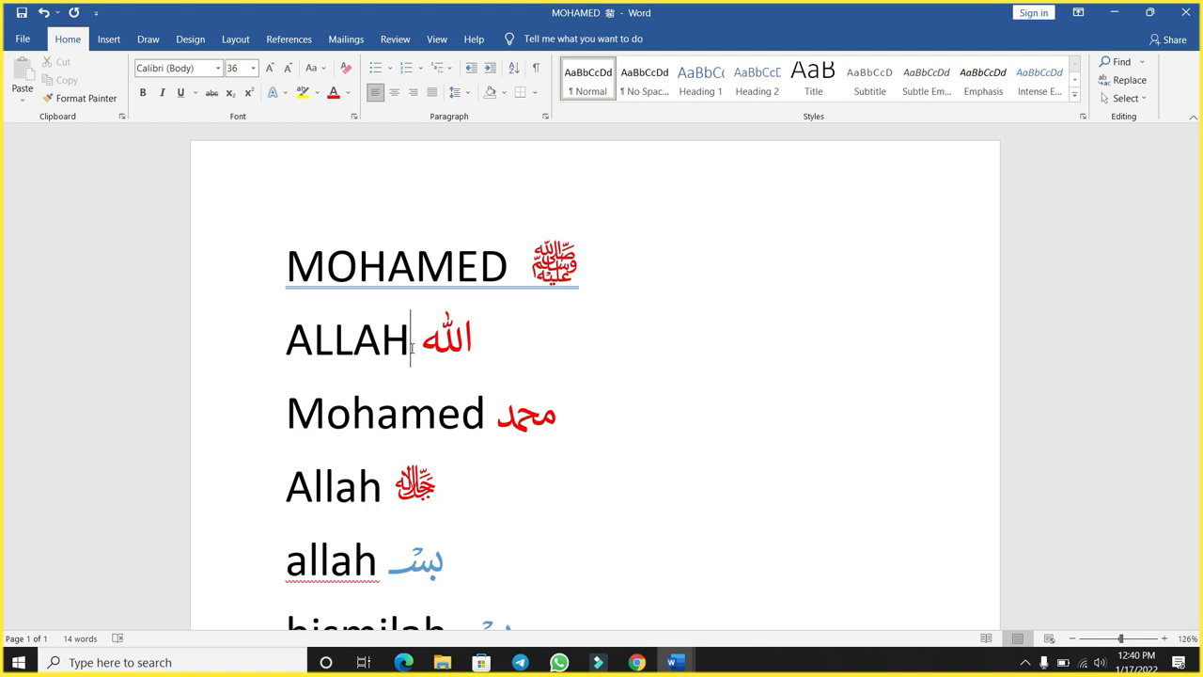
left_click_drag(490, 336, 416, 339)
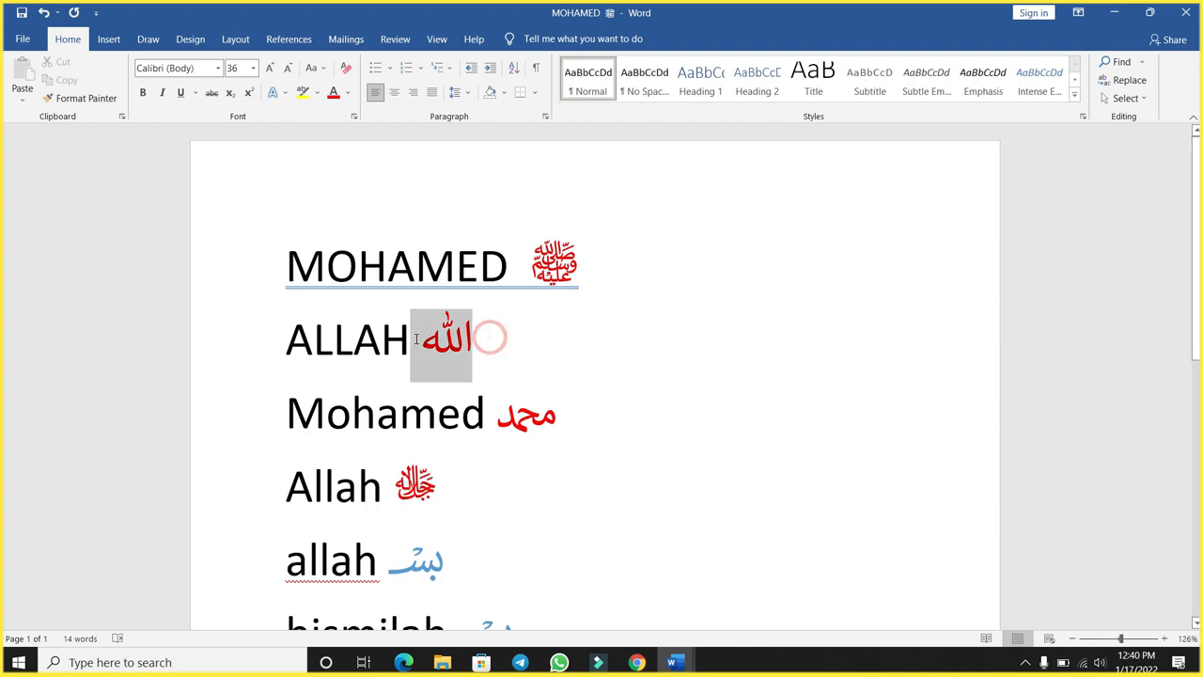
key("BackSpace")
type("fdf")
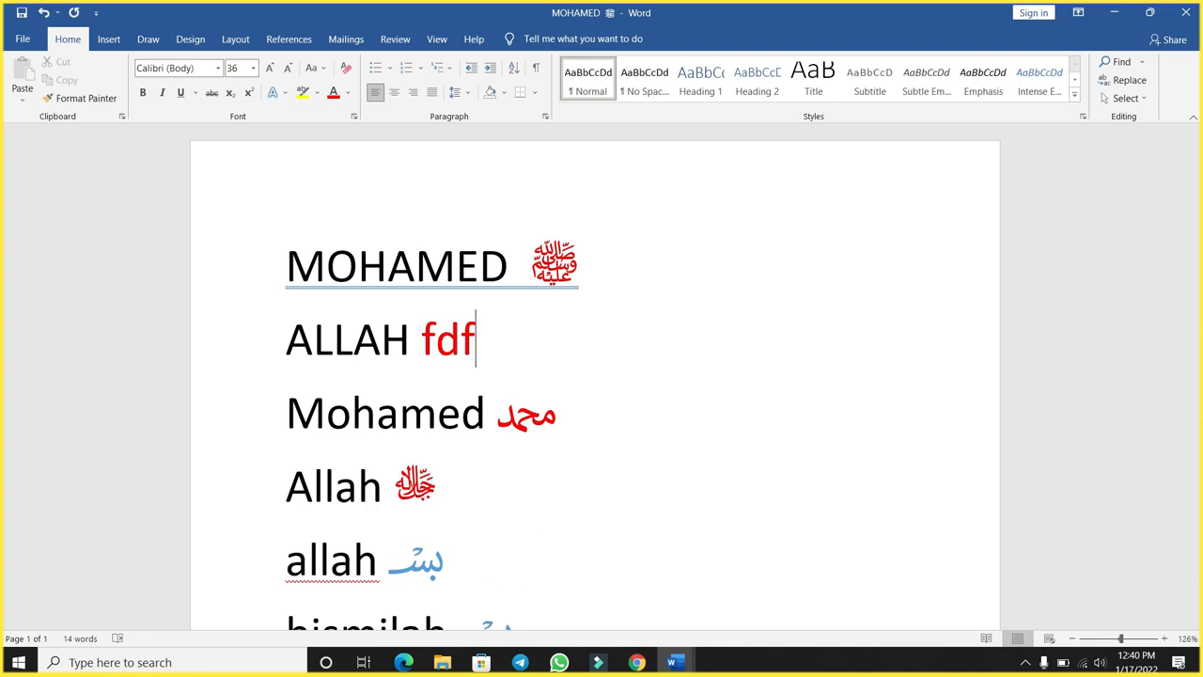
type("2")
key("alt+x")
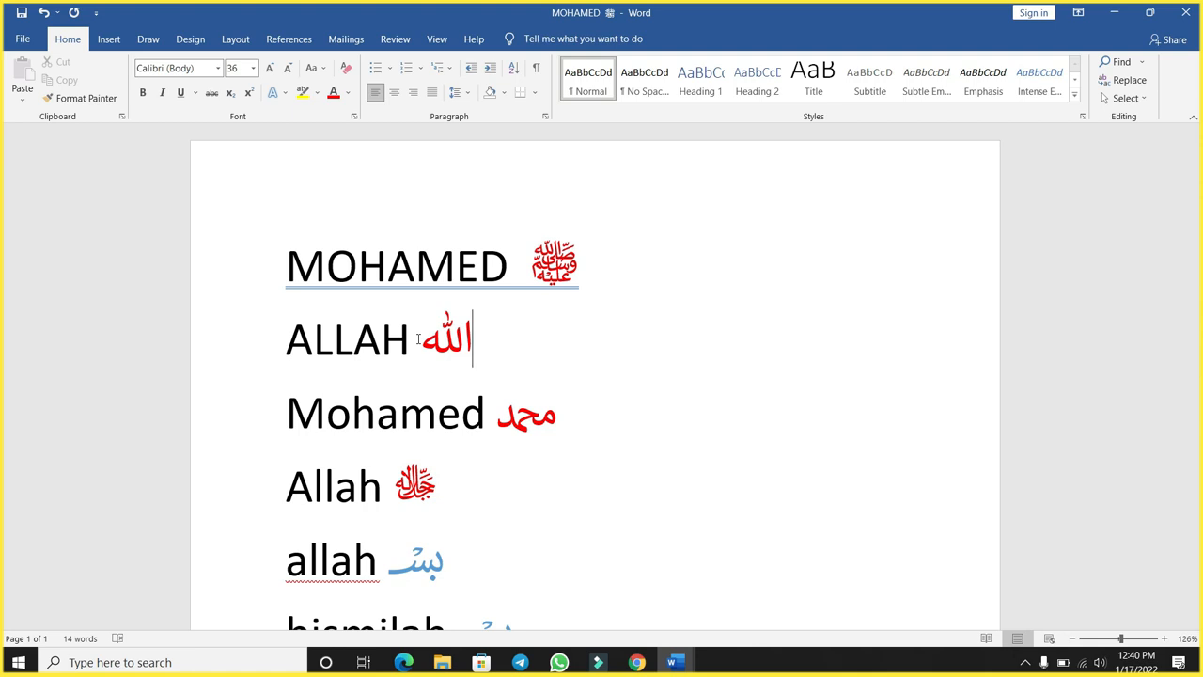
left_click_drag(420, 339, 473, 341)
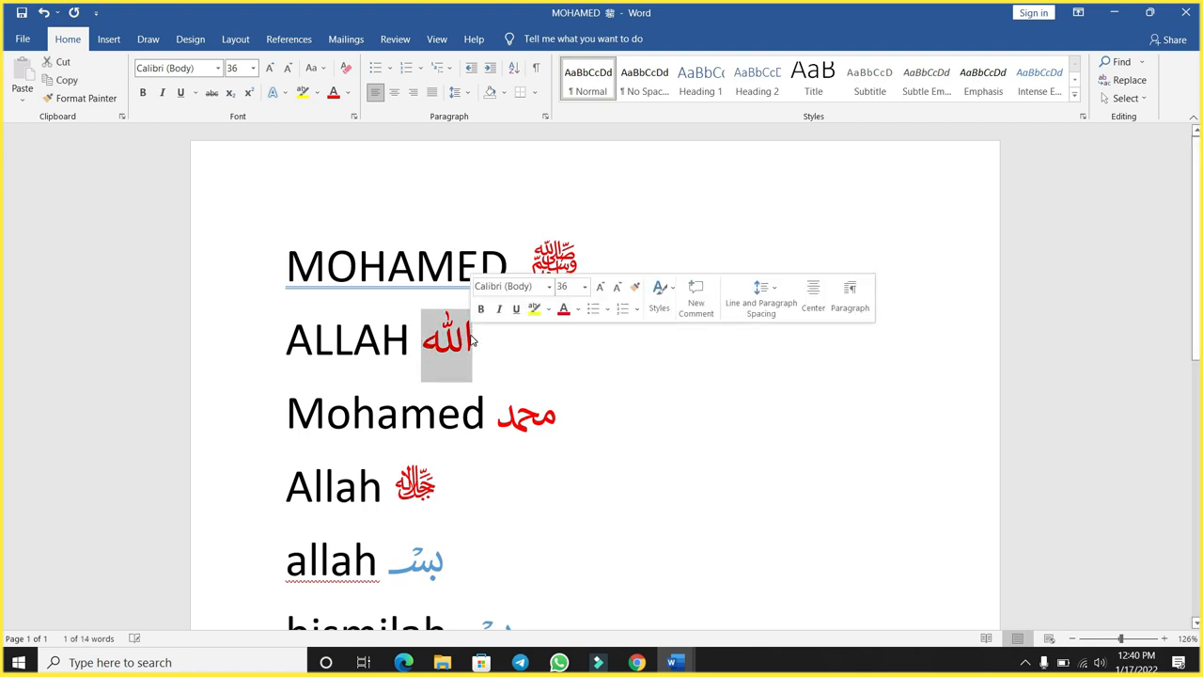
left_click(594, 393)
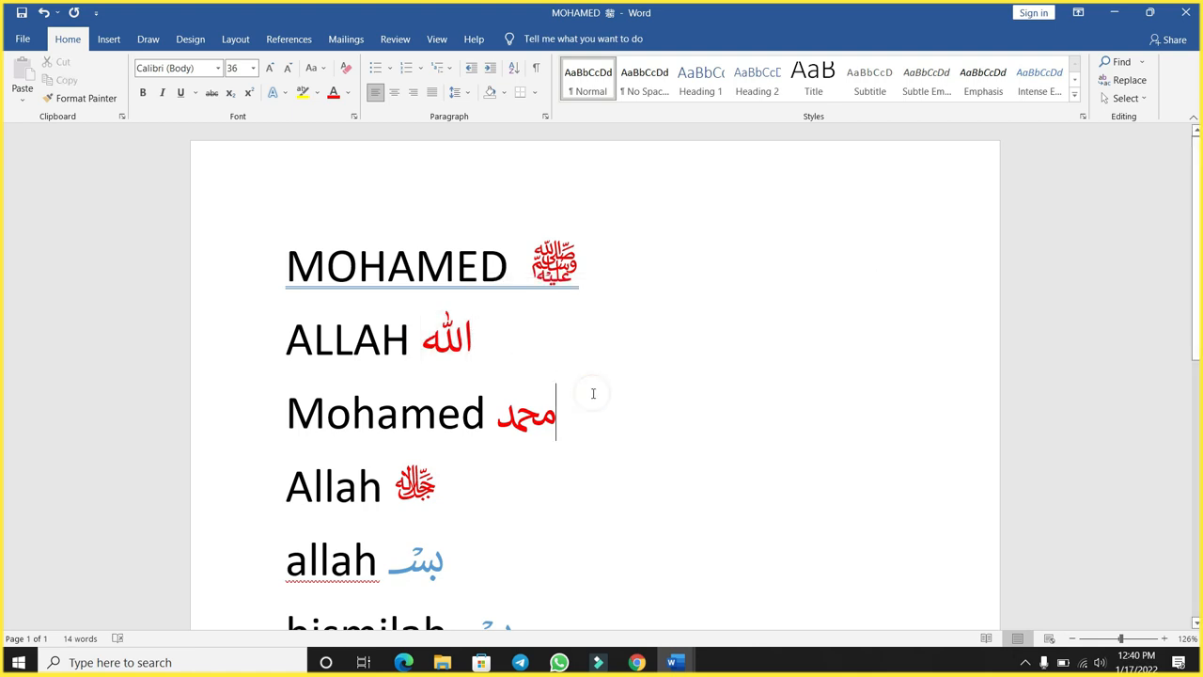
- Replace the red Arabic word on the third line with the code fdf4, converted to its Unicode symbol
double_click(538, 414)
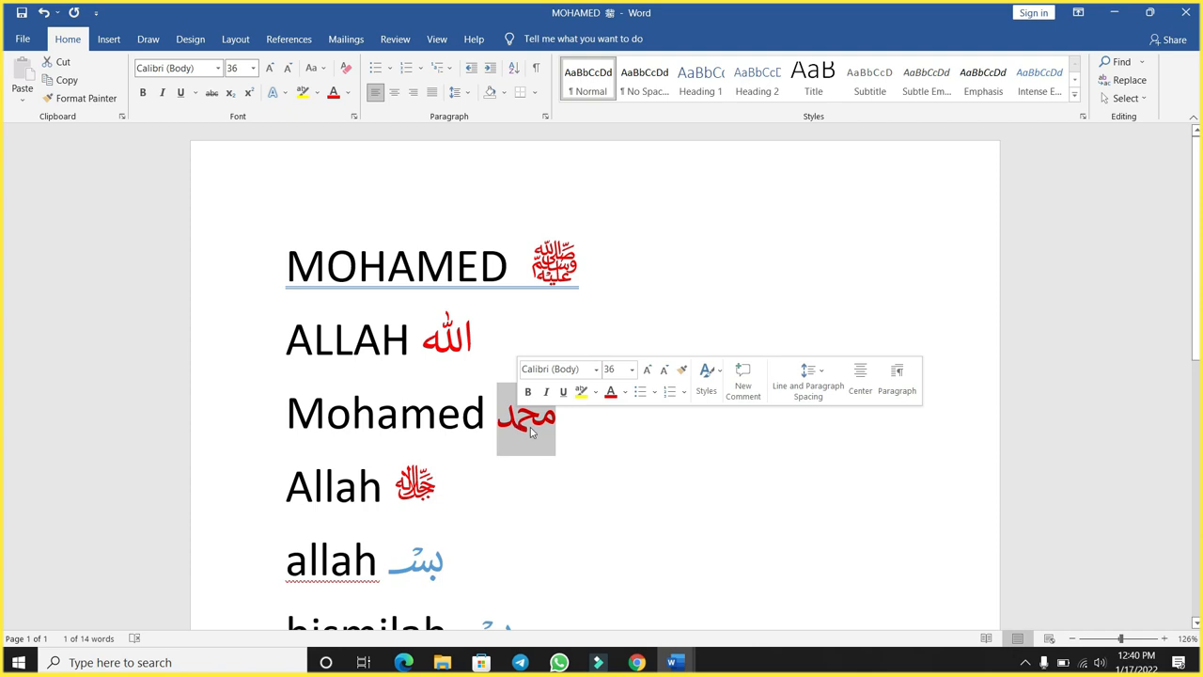
scroll(621, 459, "down", 2)
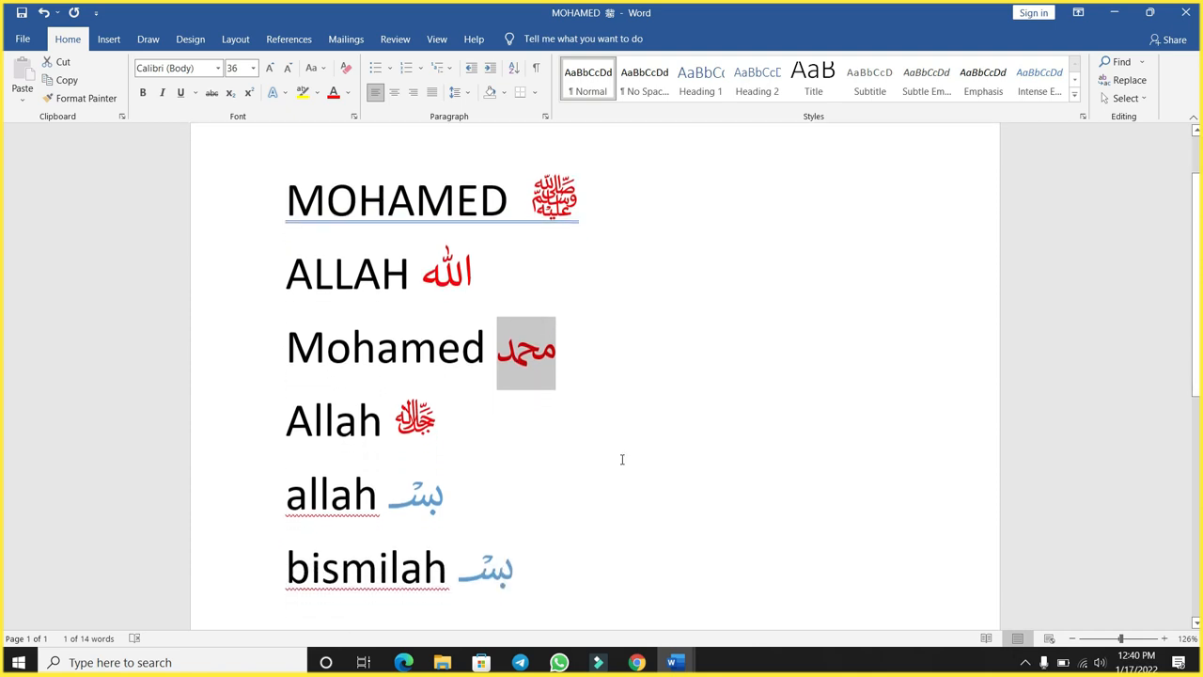
scroll(622, 459, "down", 1)
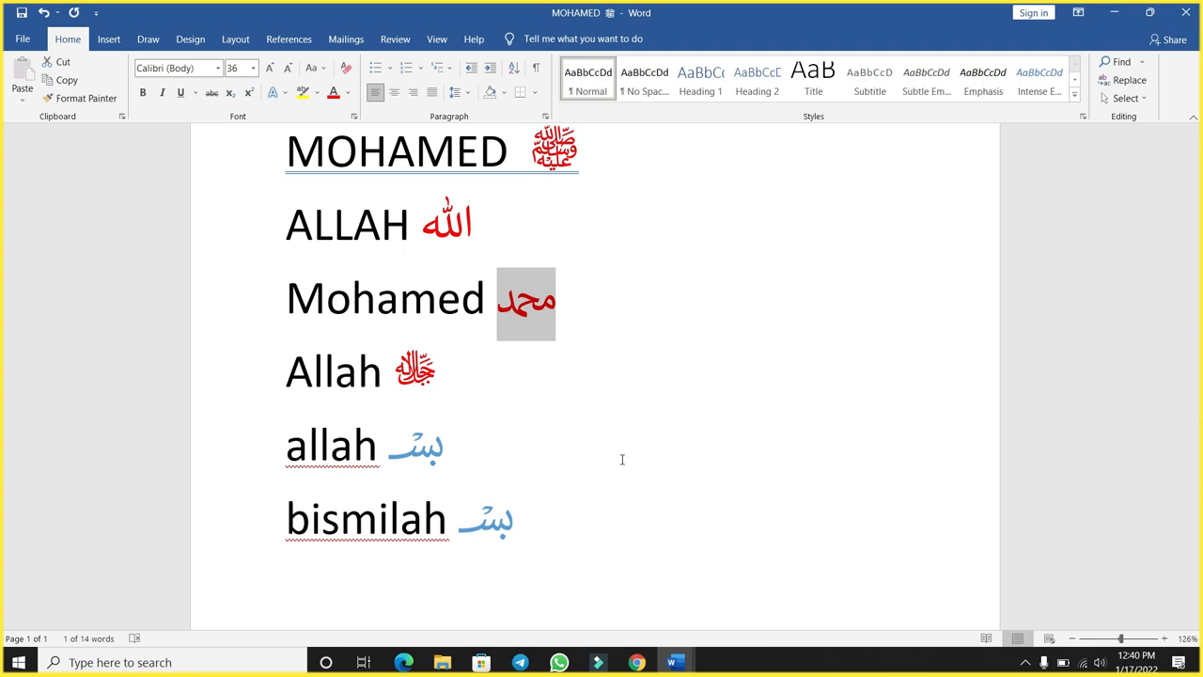
key("BackSpace")
type("fd")
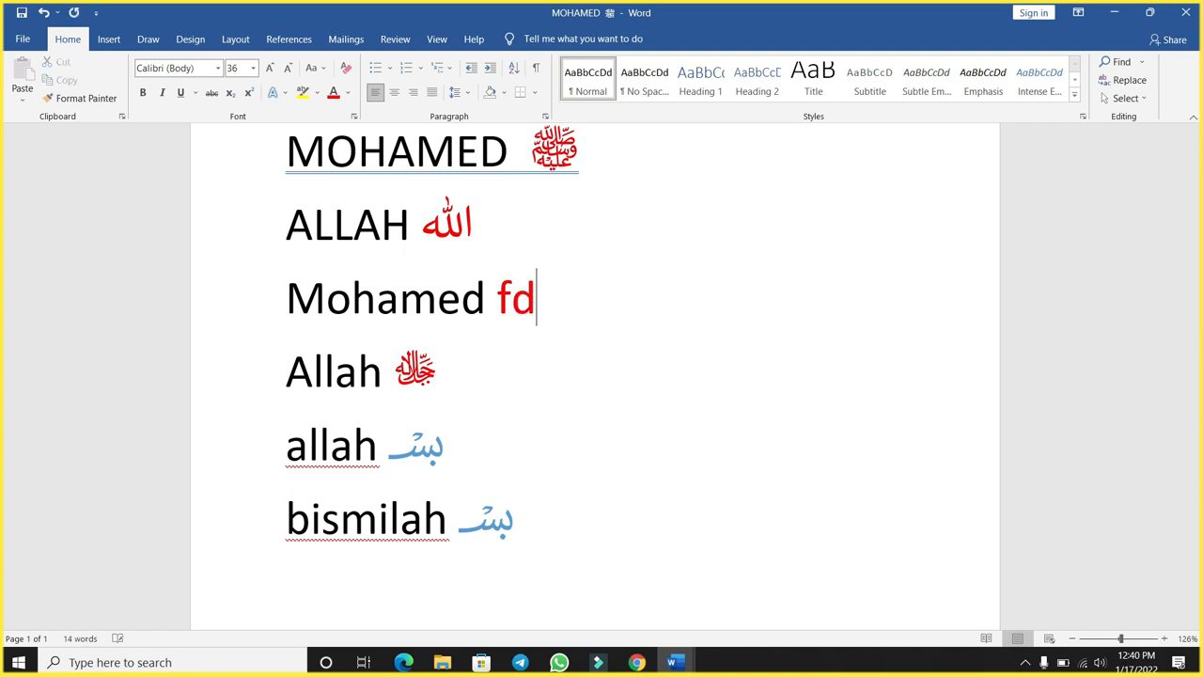
type("f")
type("4")
key("alt+x")
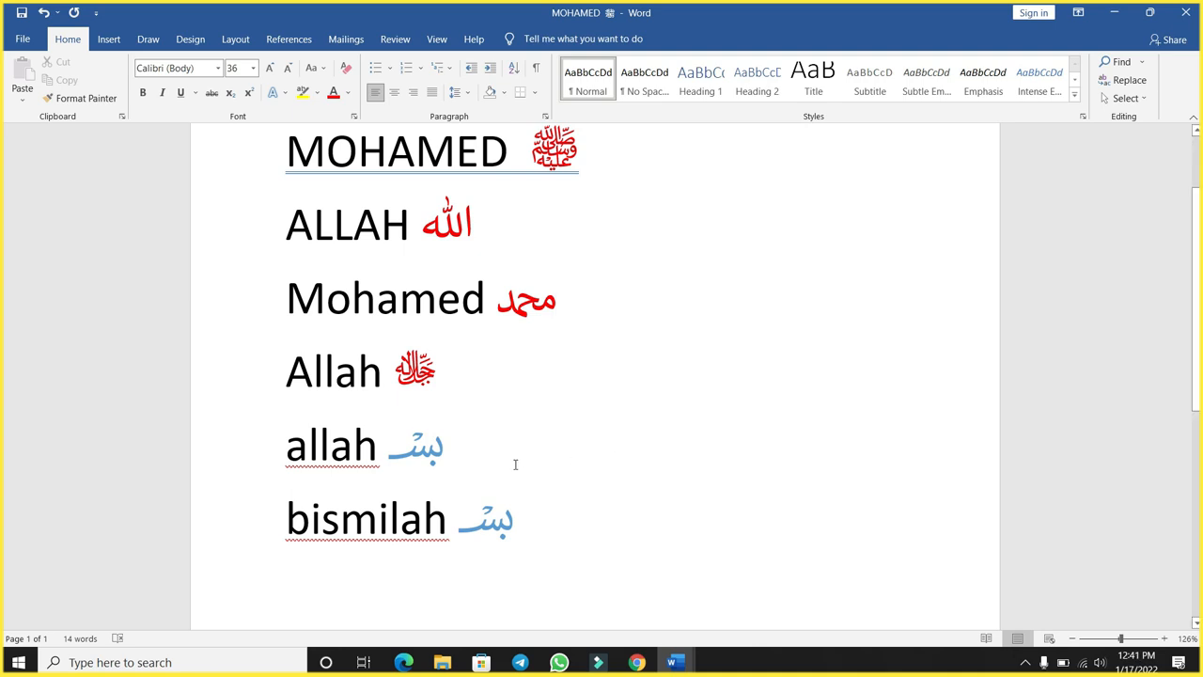
- Replace the red symbol after Allah on the fourth line with the code fdfb, converted to its Unicode symbol
left_click(453, 367)
key("shift+Left")
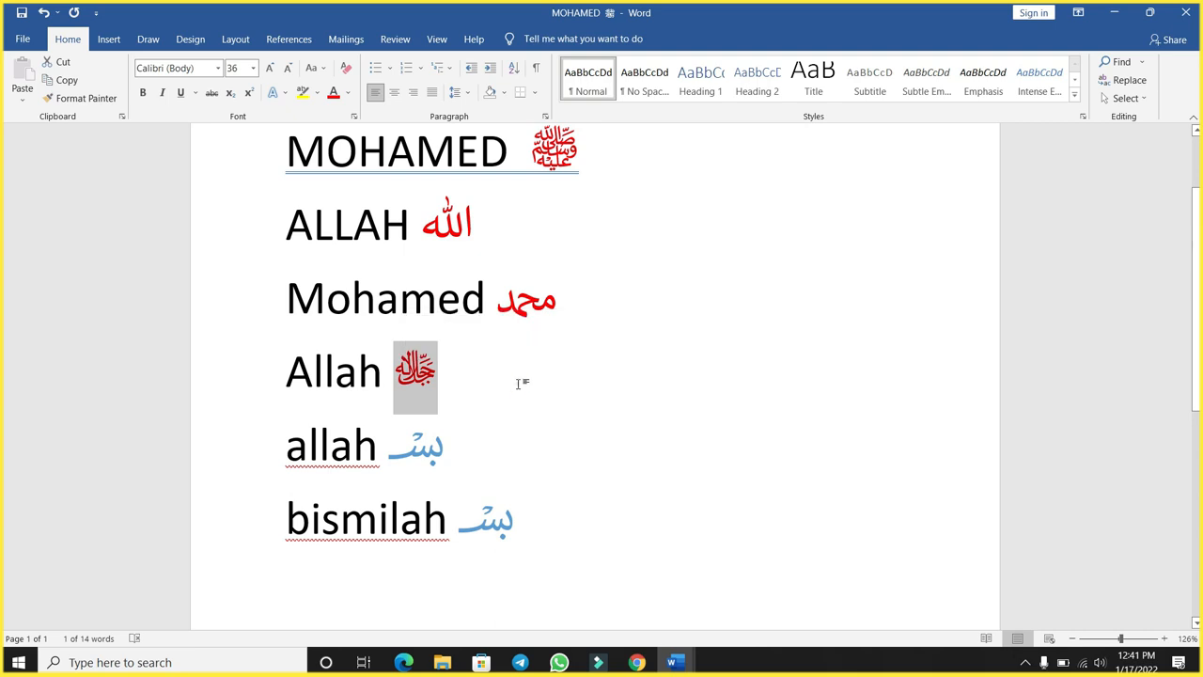
left_click(517, 380)
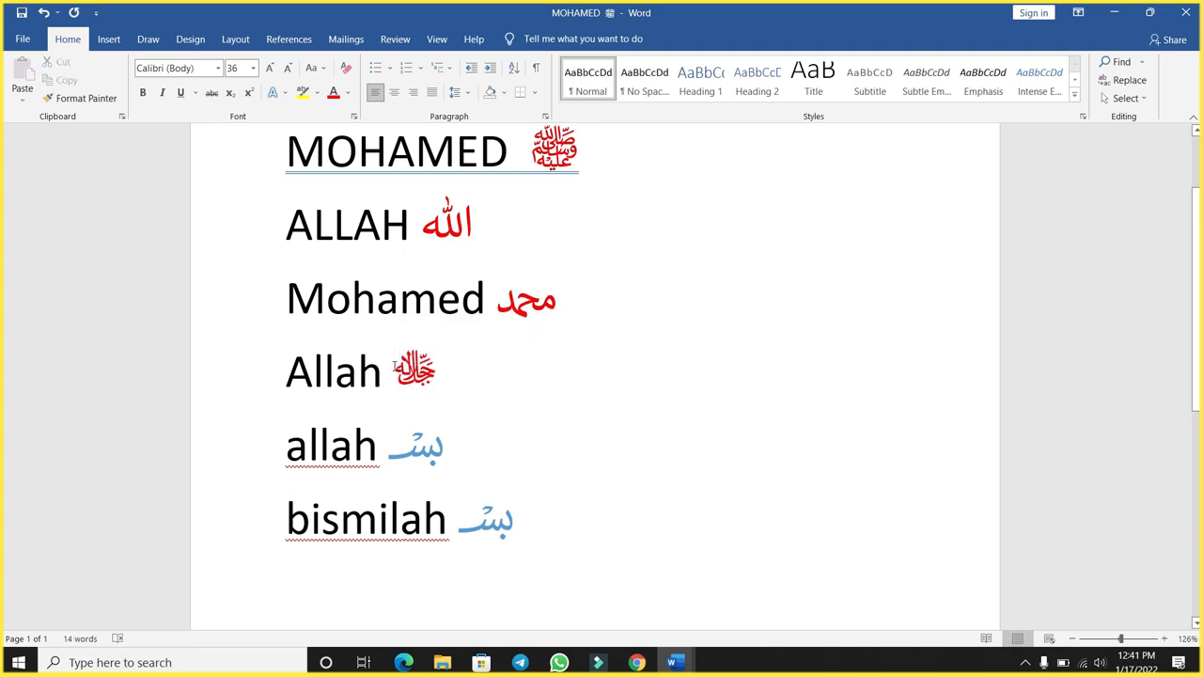
left_click_drag(393, 366, 460, 366)
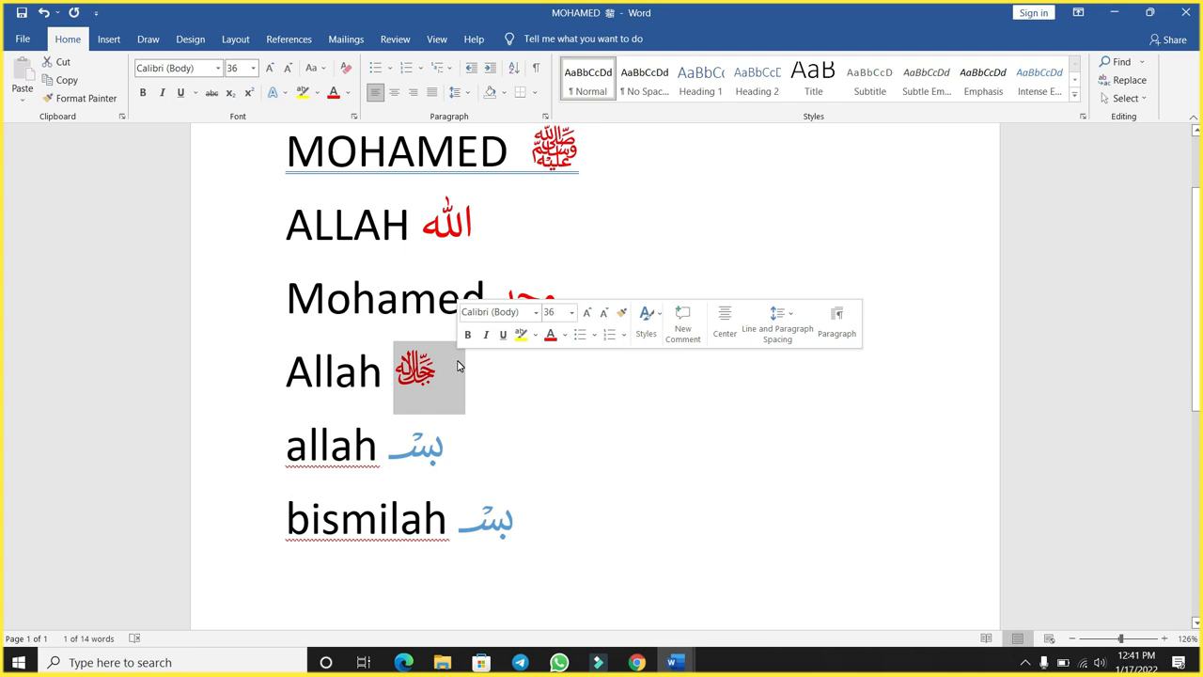
key("Delete")
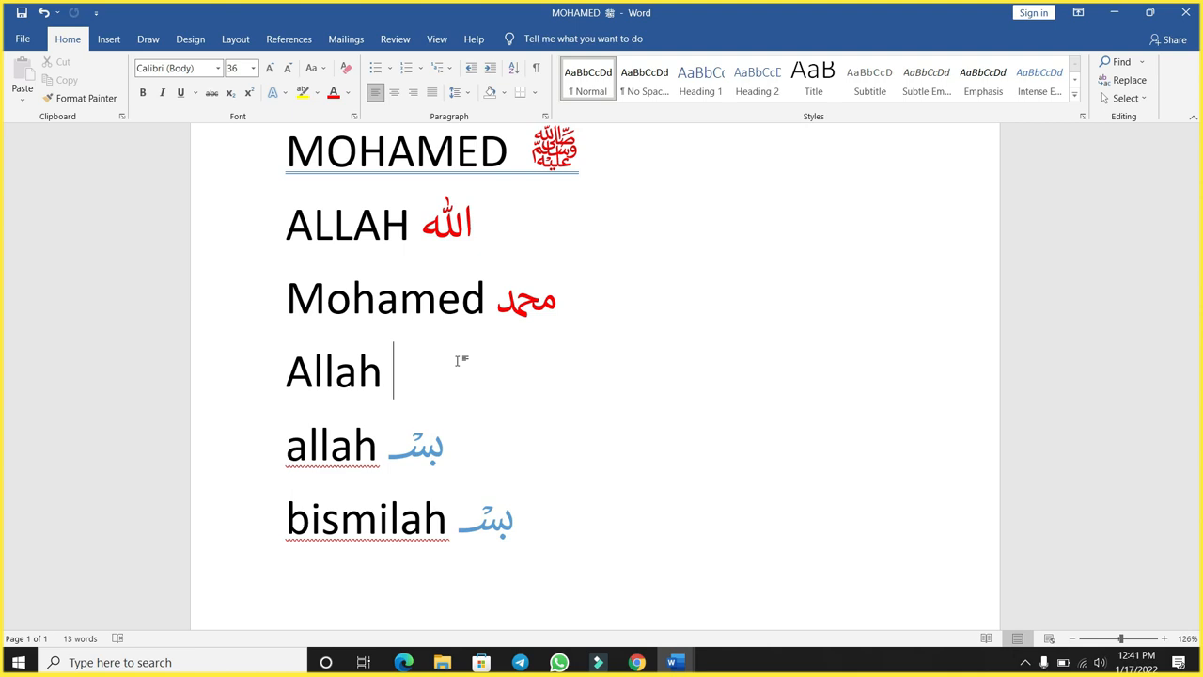
type("fdfb")
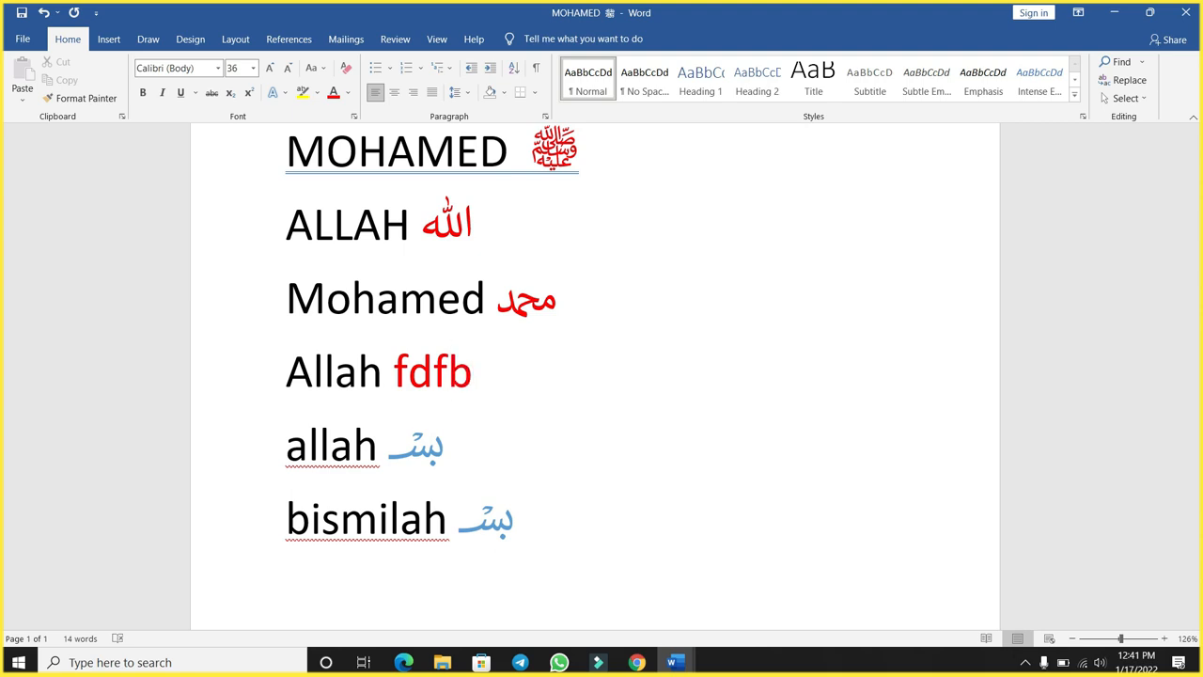
key("alt+x")
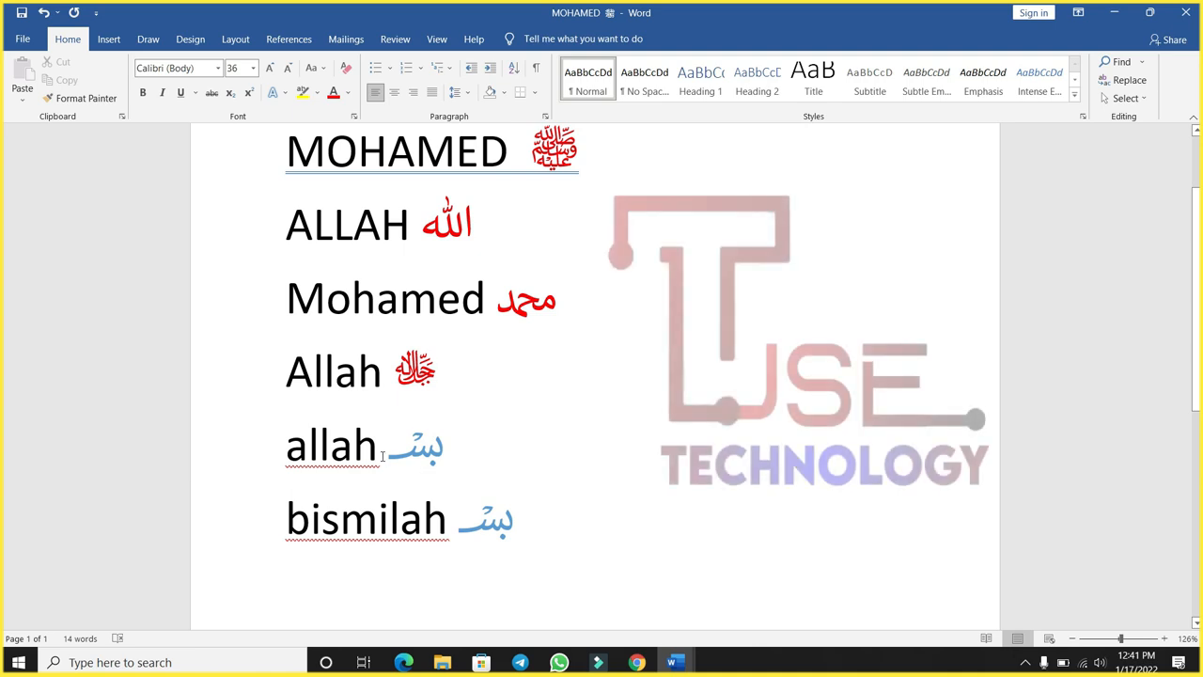
- Replace the blue symbol on the fifth line with the code fdfd, separated from allah by a space, and convert it to its Unicode symbol
left_click_drag(382, 452, 429, 455)
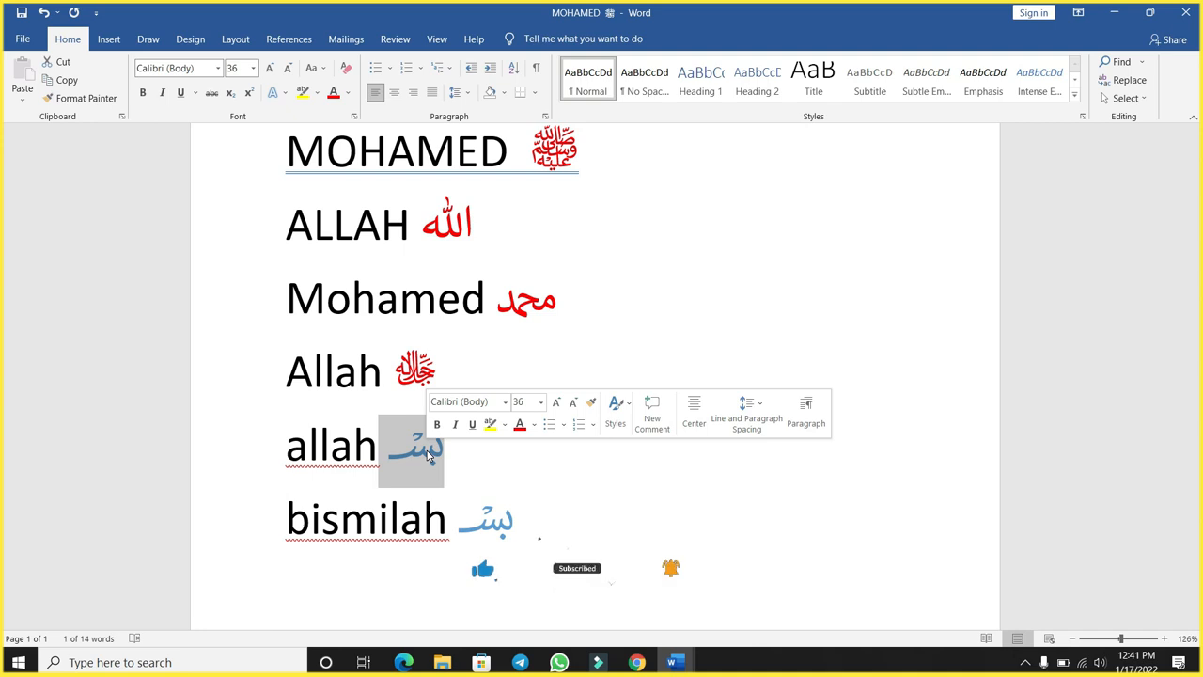
key("Delete")
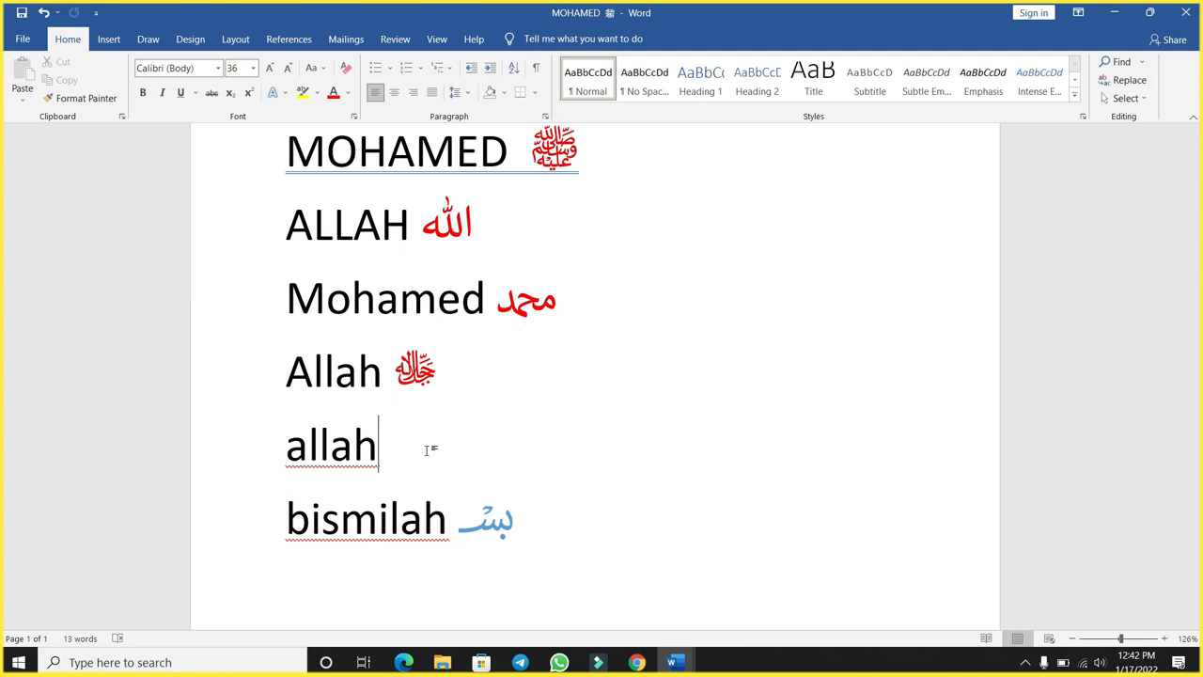
type("fdfd")
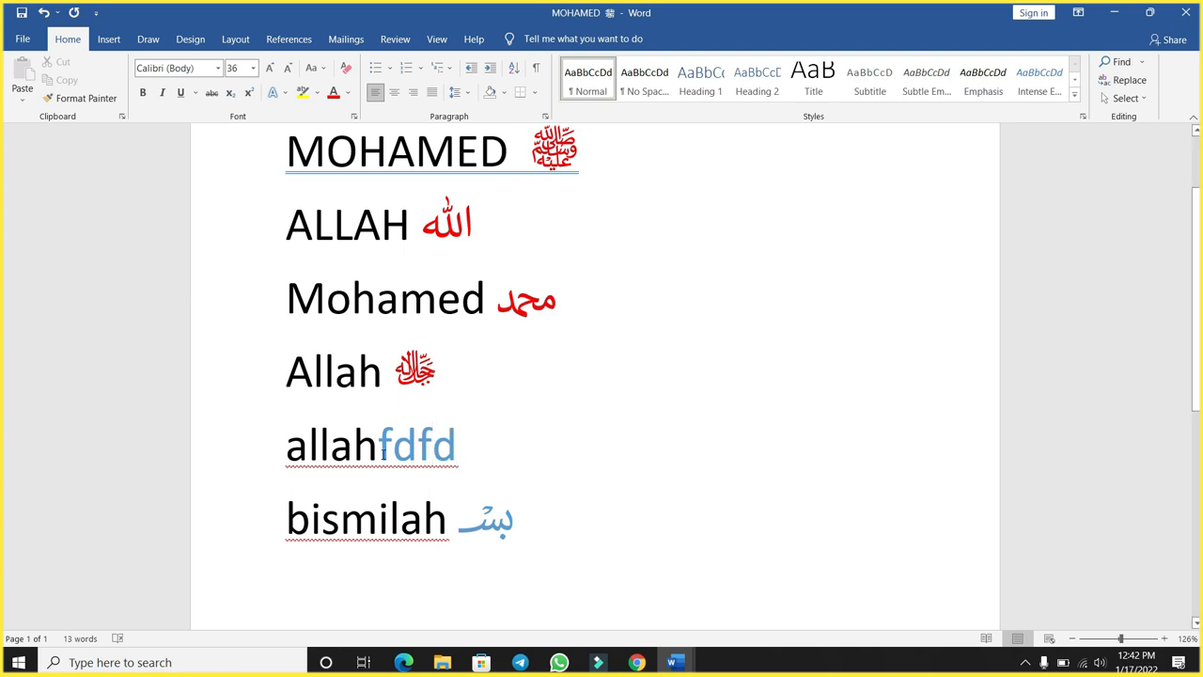
left_click(378, 451)
left_click(463, 444)
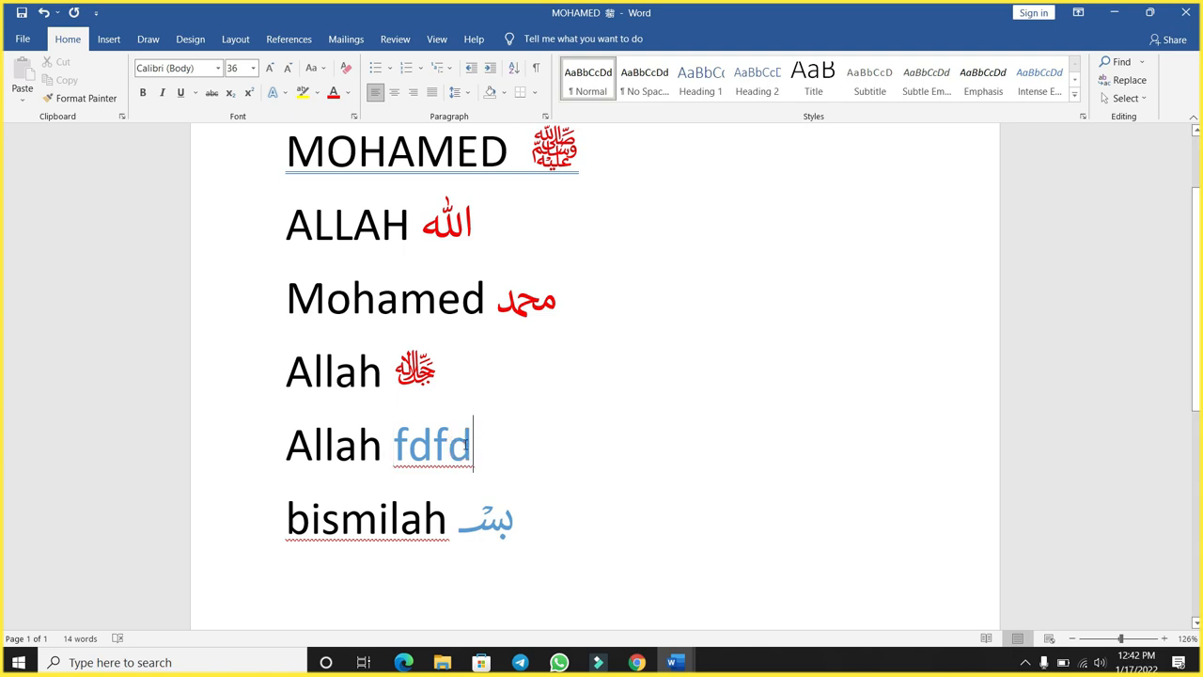
key("alt+x")
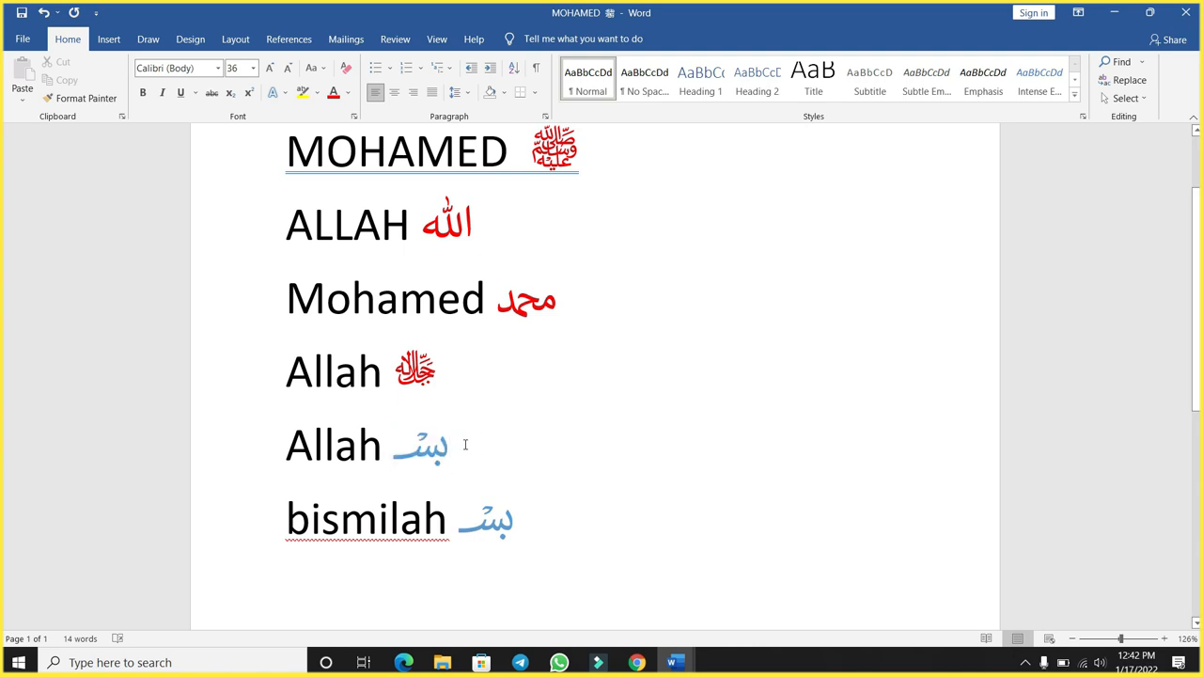
- Add empty lines below the faarax line until the document continues on a second page
scroll(577, 472, "down", 6)
left_click(466, 438)
key("Return")
key("Return")
key("Return")
key("Return")
key("Return")
key("Return")
key("Return")
key("Return")
key("Return")
key("Return")
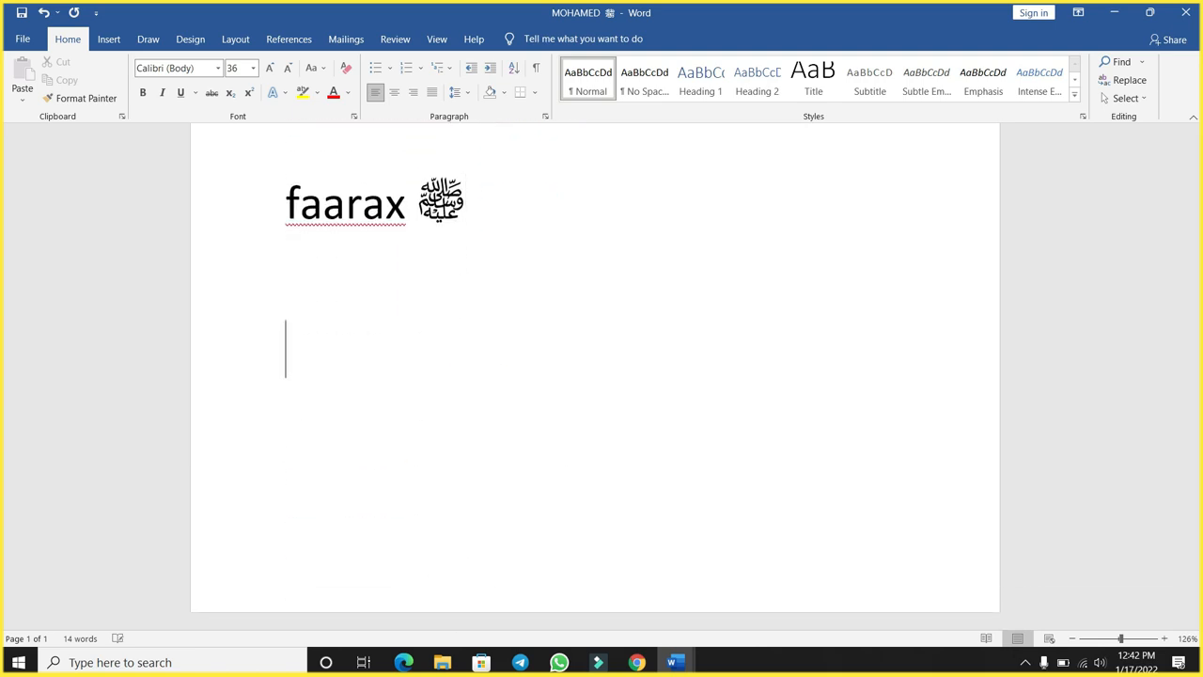
scroll(595, 376, "down", 5)
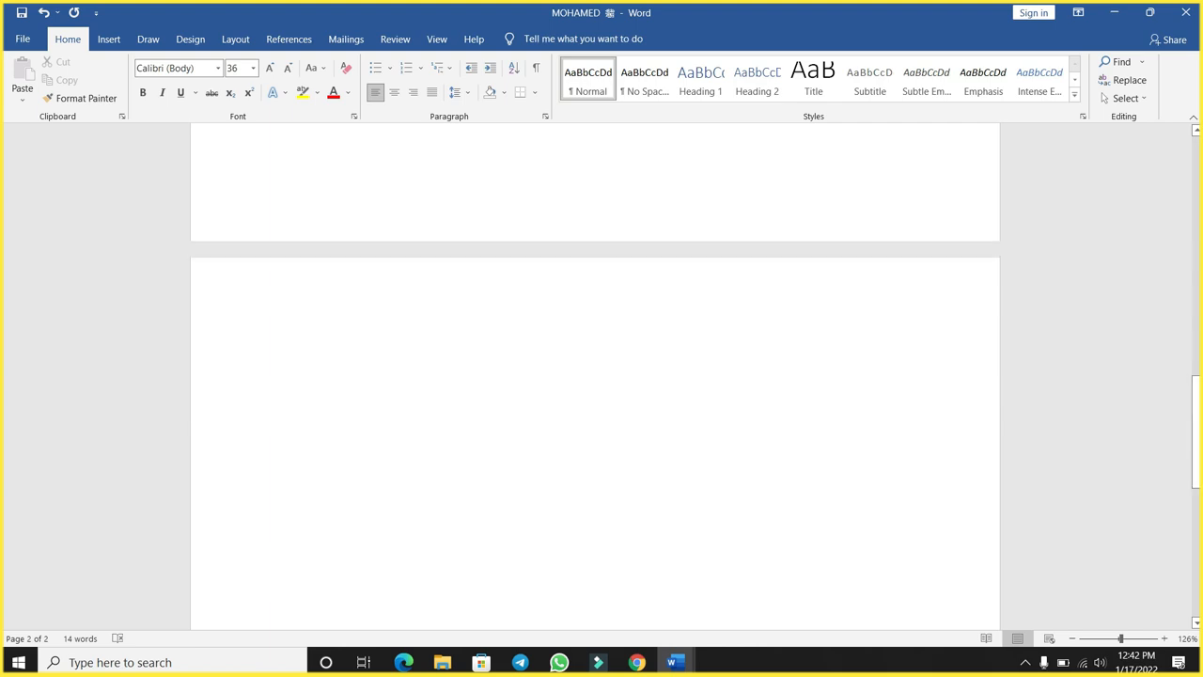
scroll(595, 376, "up", 1)
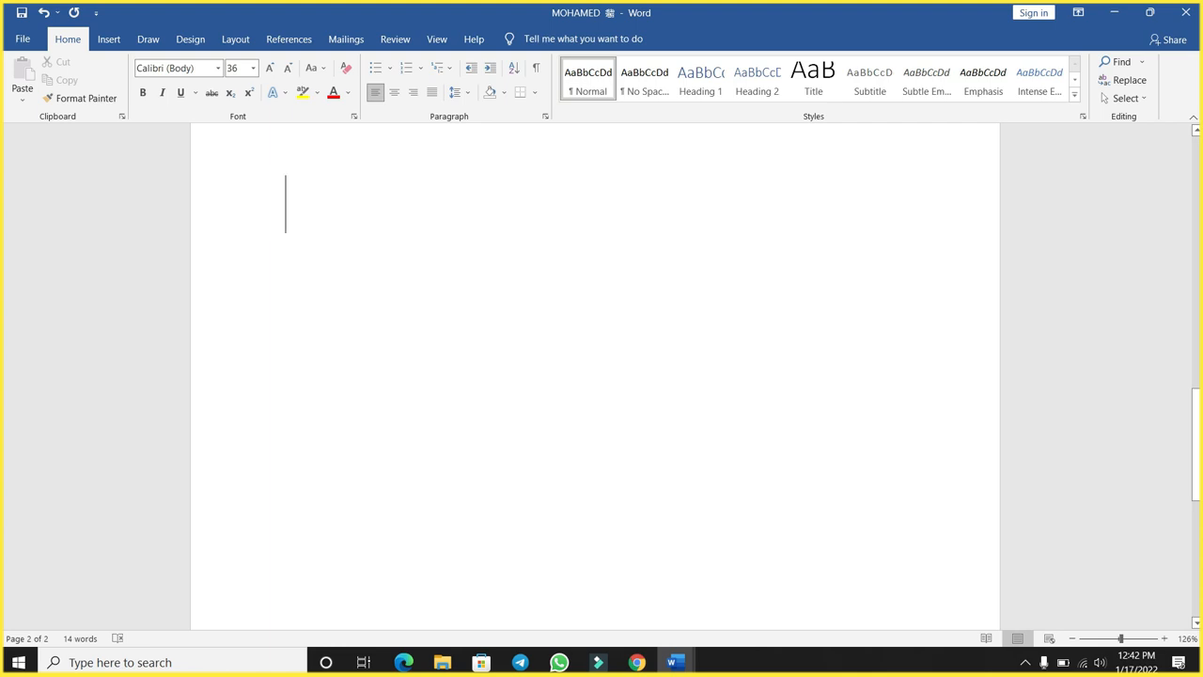
- Enter the code fdf2 at the start of the second page and convert it to its Unicode symbol
type("fdf2")
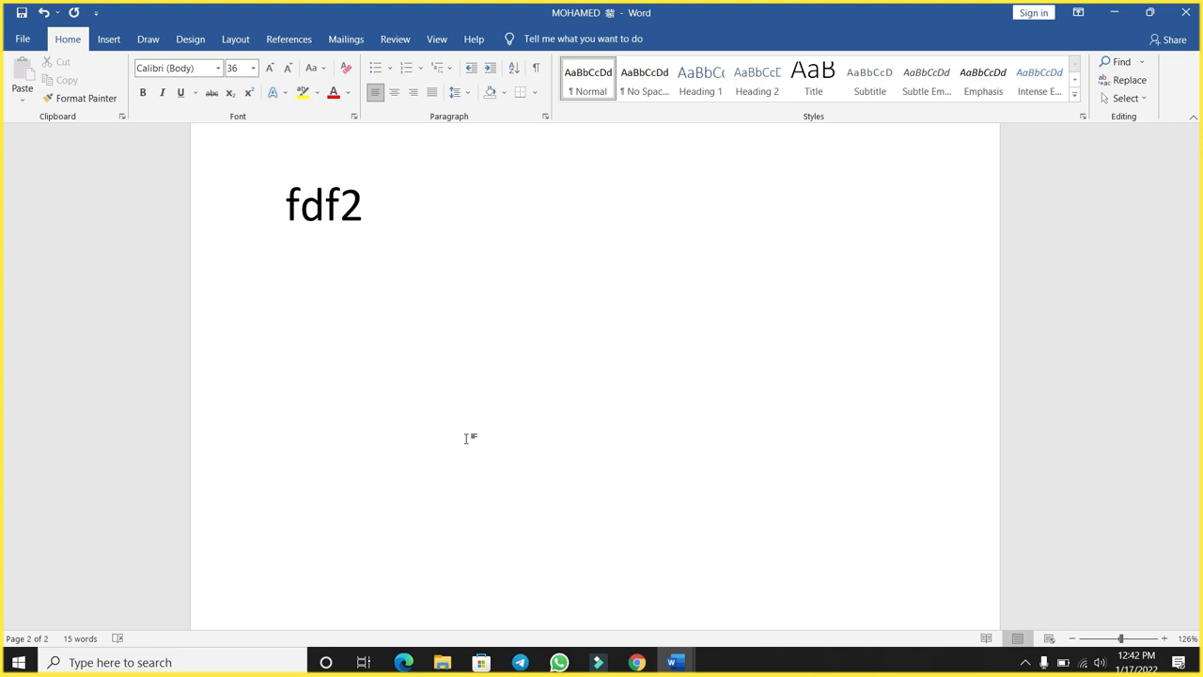
key("alt+x")
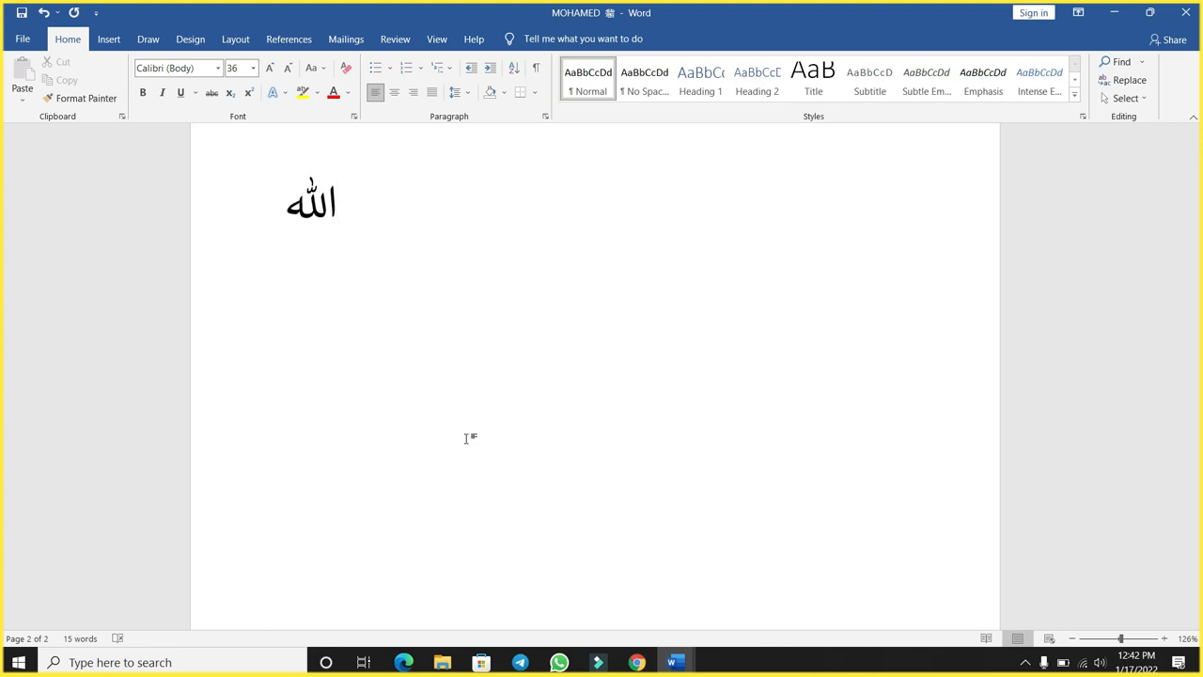
- Replace the Arabic word on the second page with the code fdf3 and try converting it to a Unicode symbol
key("BackSpace")
type("fdf3")
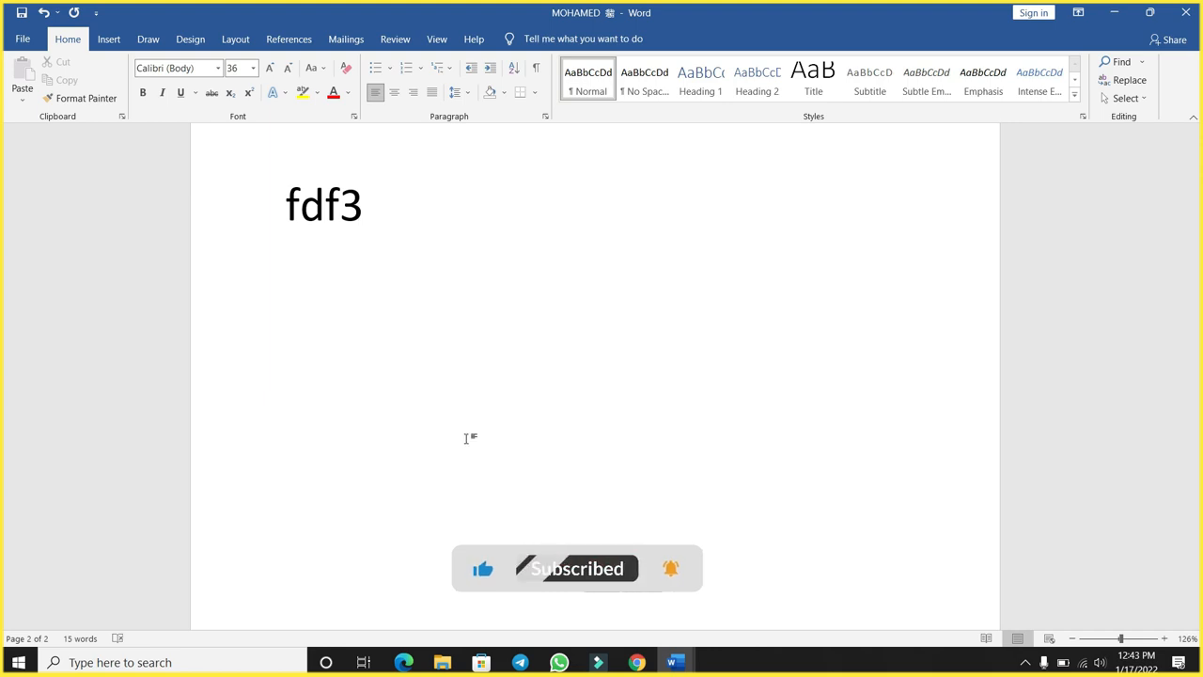
key("alt+x")
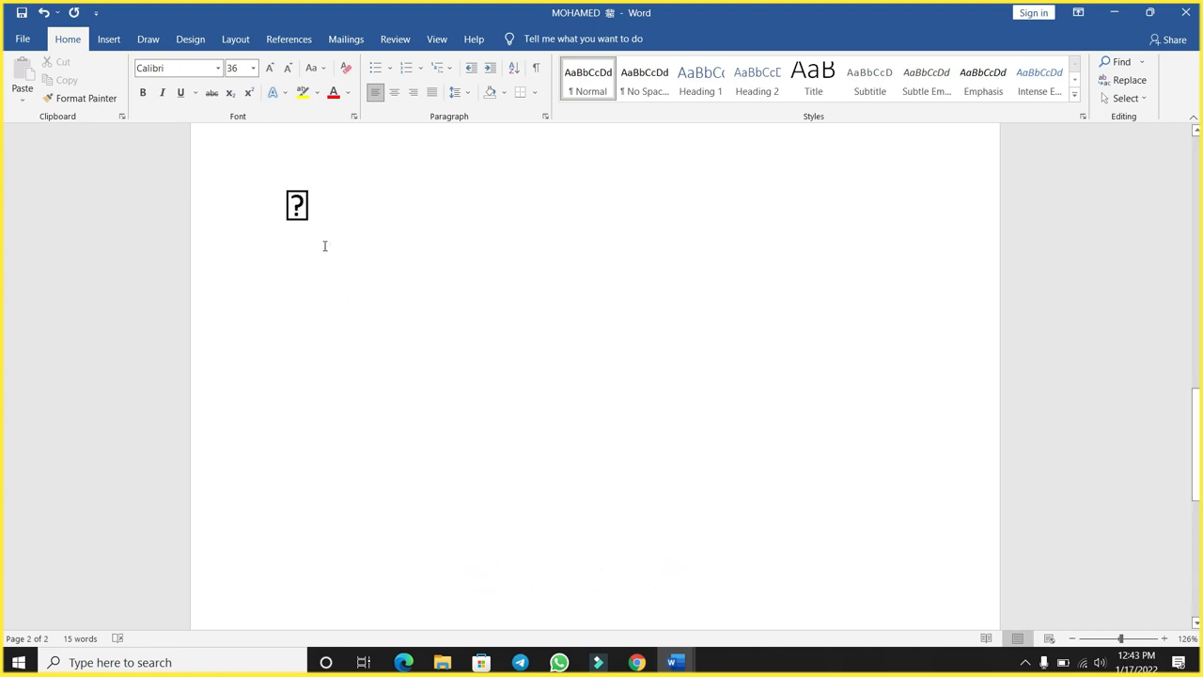
- Replace the boxed question mark on the second page with the code 00023
left_click_drag(320, 212, 293, 209)
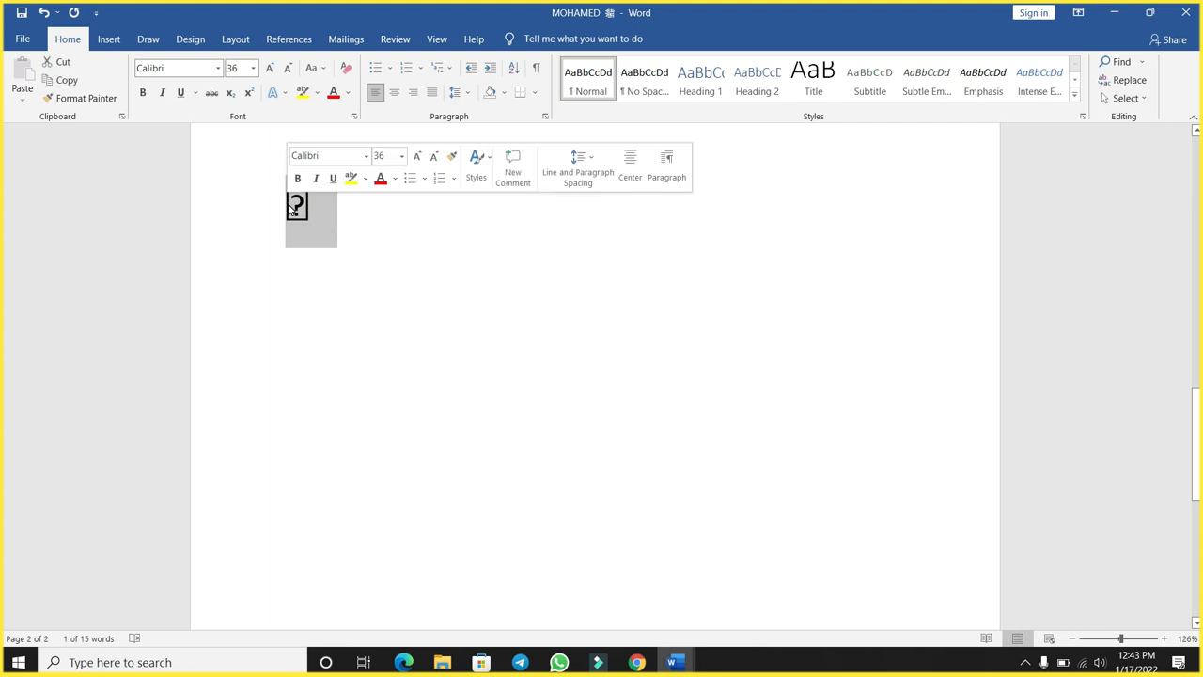
left_click(361, 225)
key("BackSpace")
type("00023")
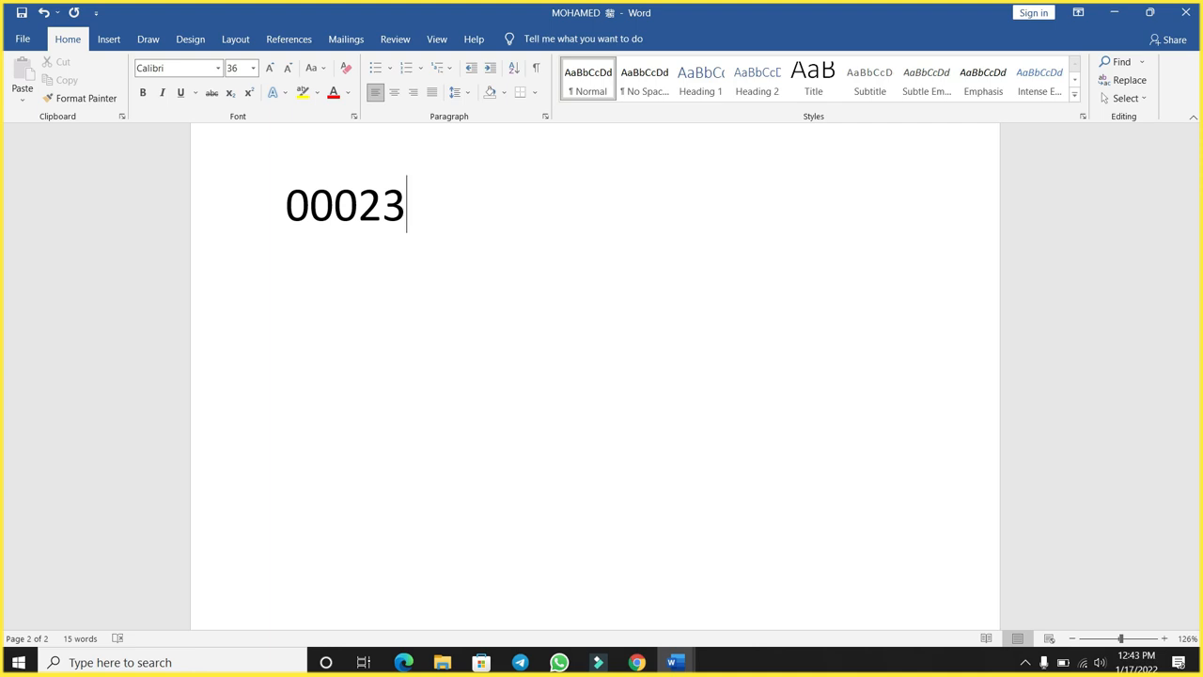
- Review the lines of names and Arabic symbols on the first page at 86% zoom, including the symbol after faarax
scroll(595, 376, "up", 10)
scroll(595, 376, "up", 2)
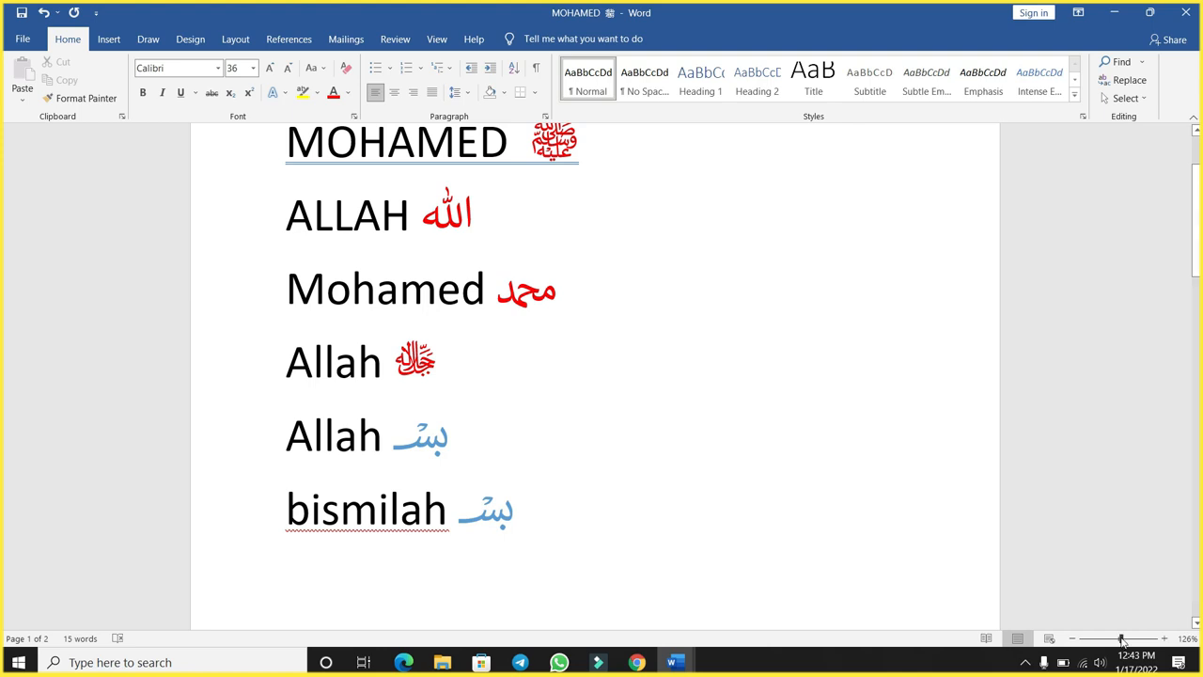
left_click_drag(1122, 640, 1112, 639)
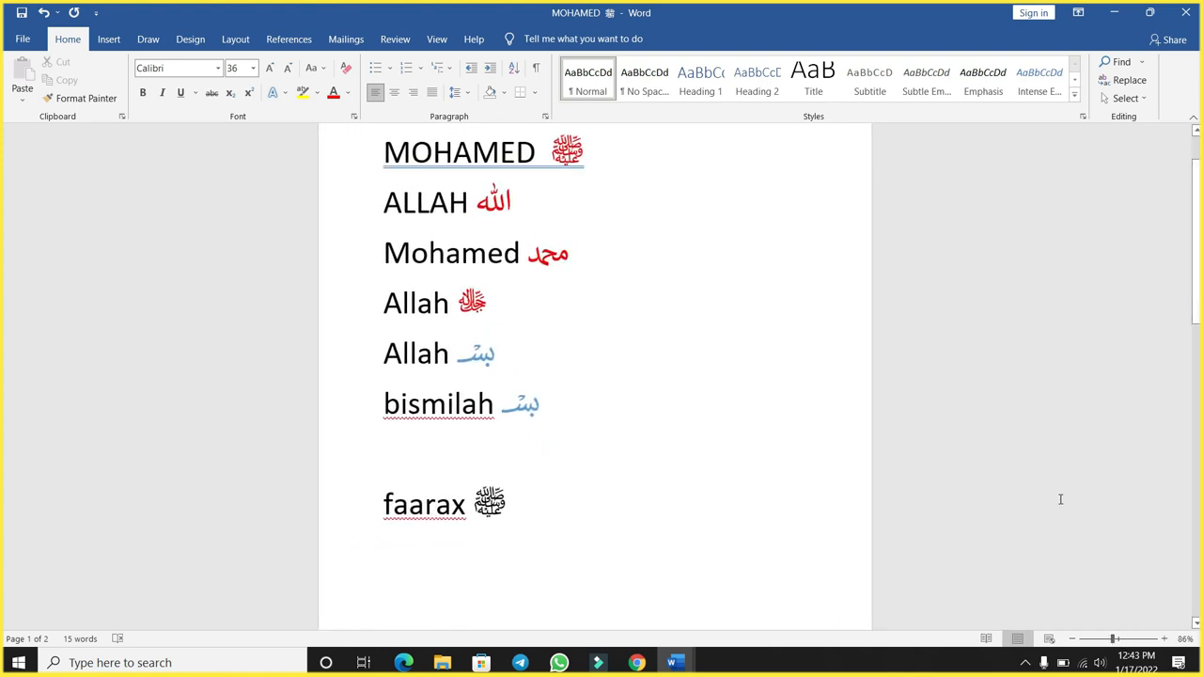
scroll(1042, 449, "up", 1)
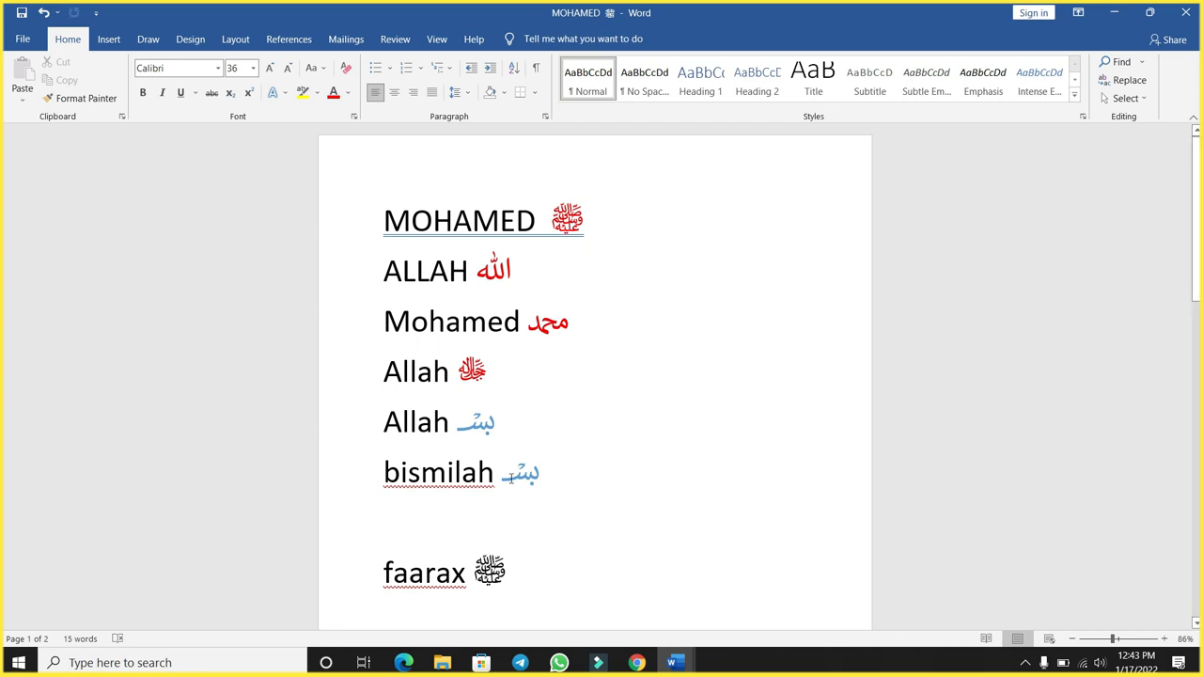
double_click(513, 563)
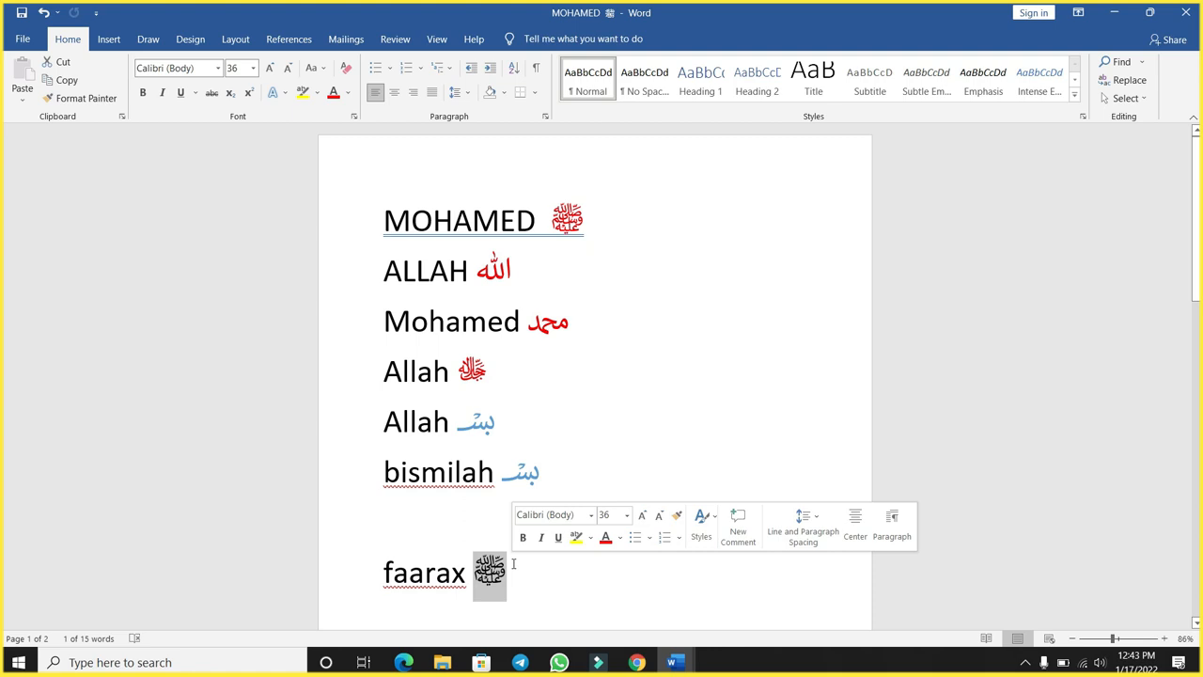
left_click(427, 529)
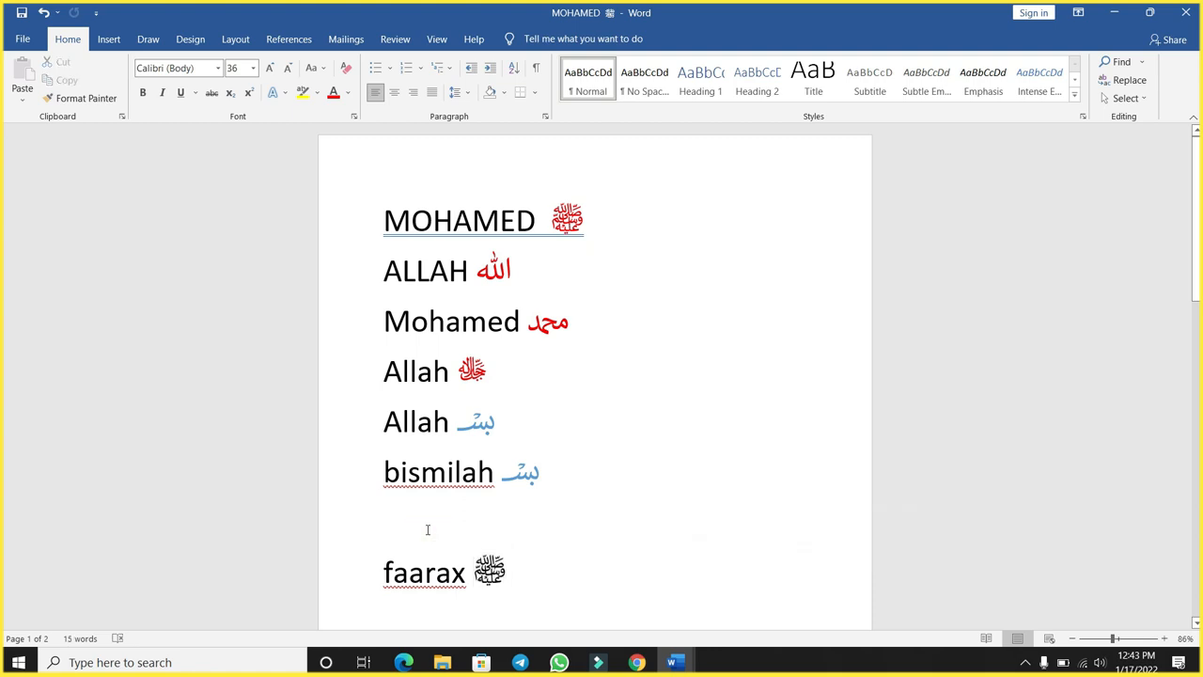